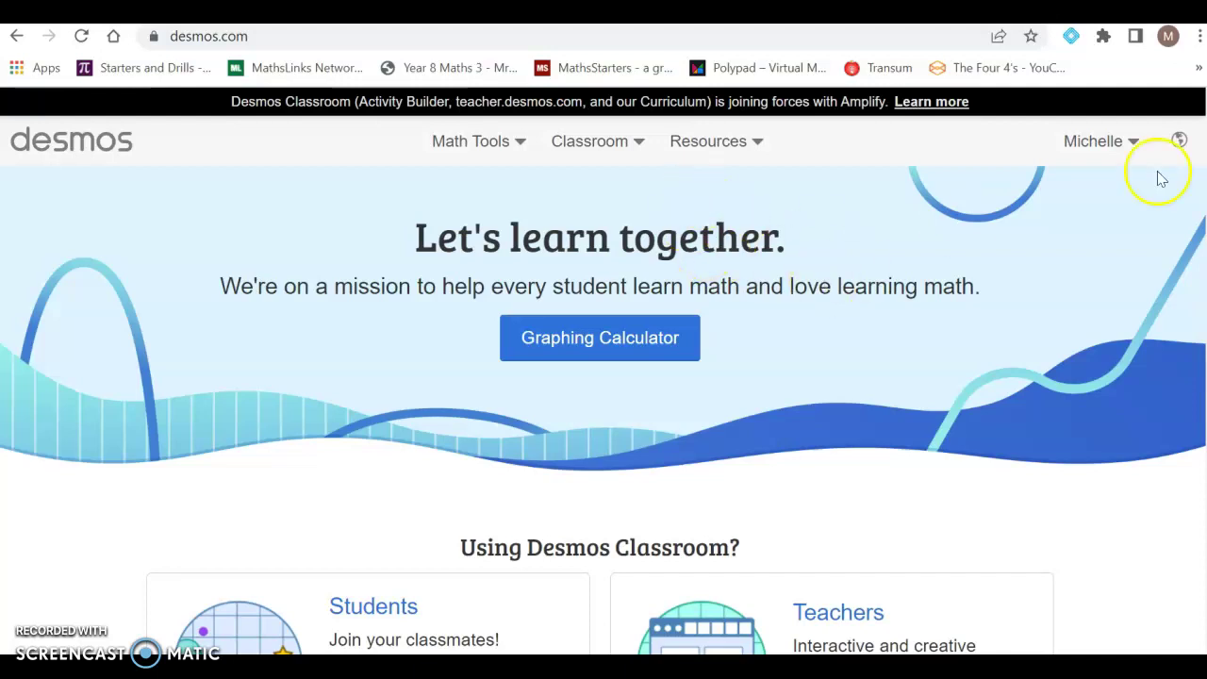
# Open the graphing calculator from the Desmos home page
pyautogui.click(1131, 147)
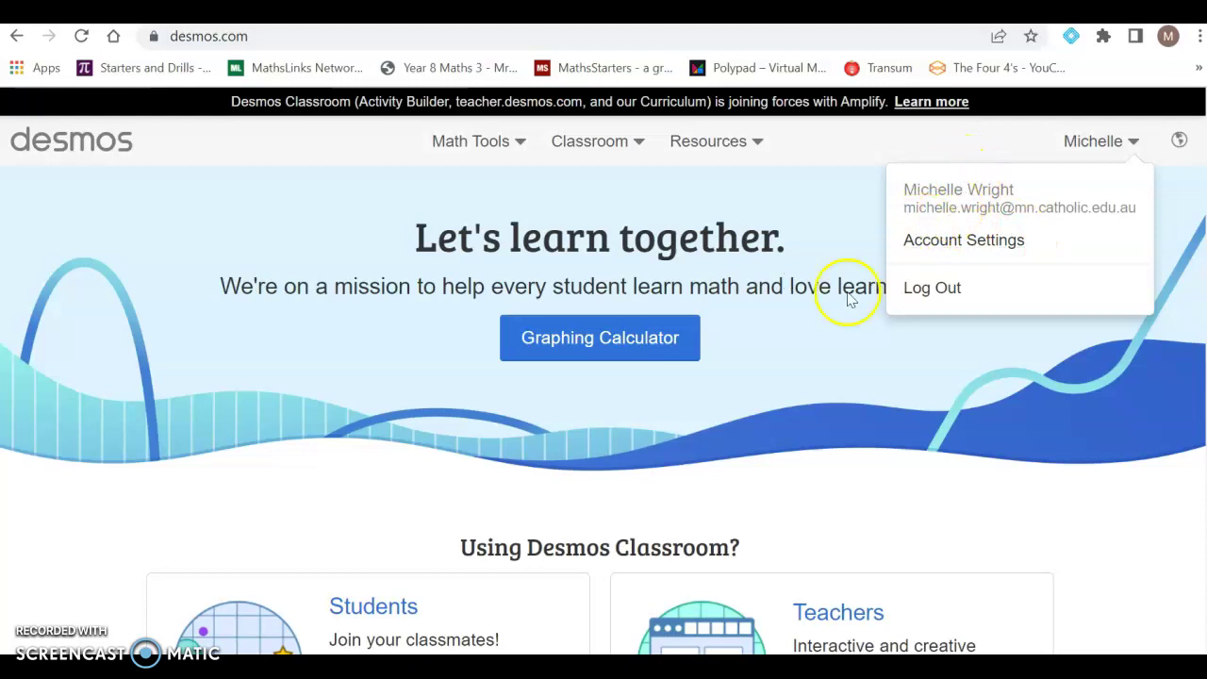
pyautogui.click(594, 346)
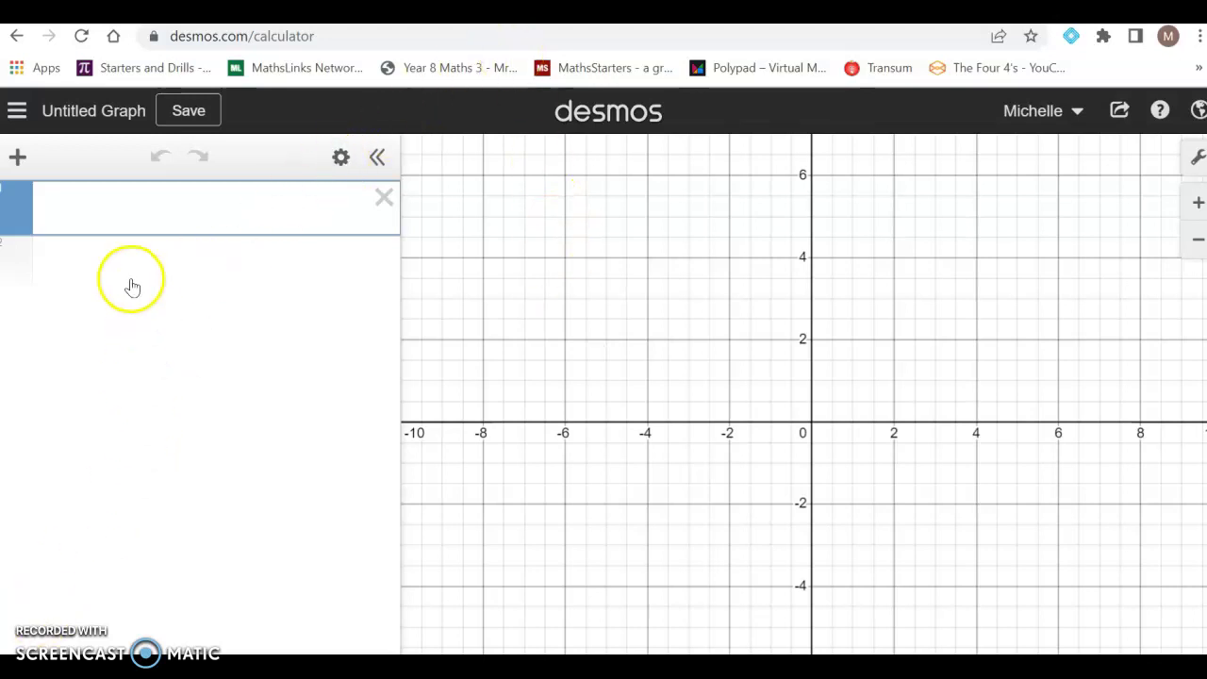
pyautogui.click(96, 216)
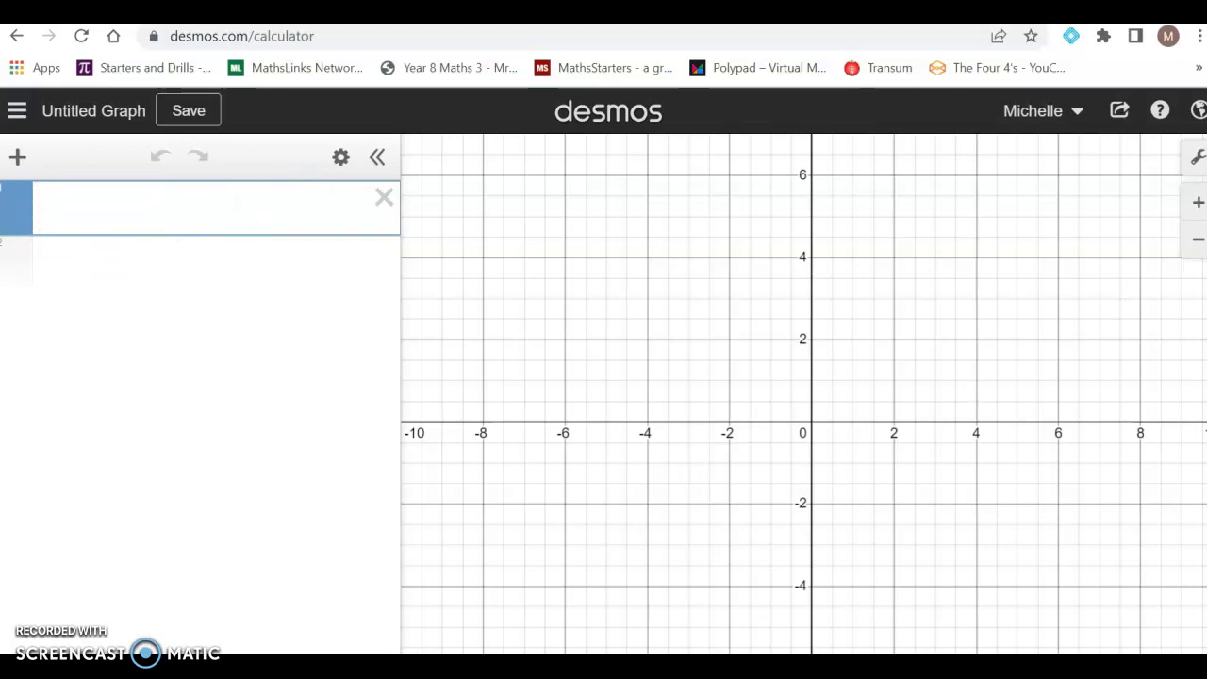
pyautogui.write('ghghghg')
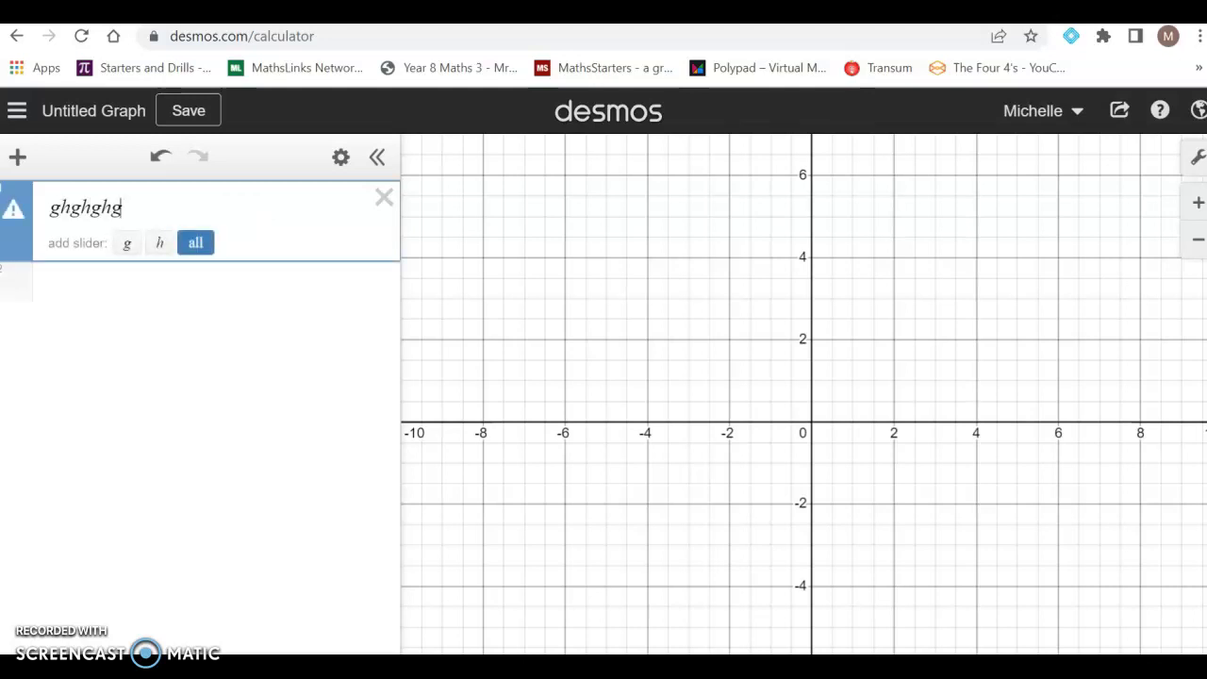
pyautogui.press('BackSpace')
pyautogui.click(146, 365)
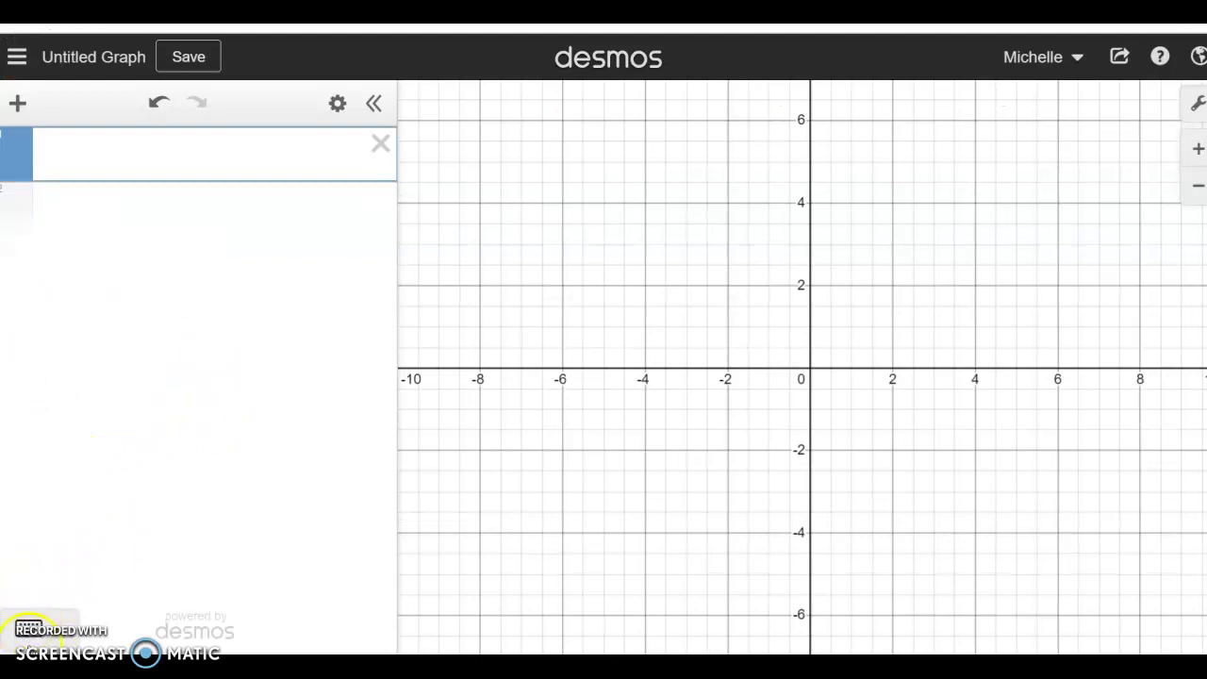
# Show the on-screen math keypad and enter the equation y = x² in the first expression line
pyautogui.click(33, 613)
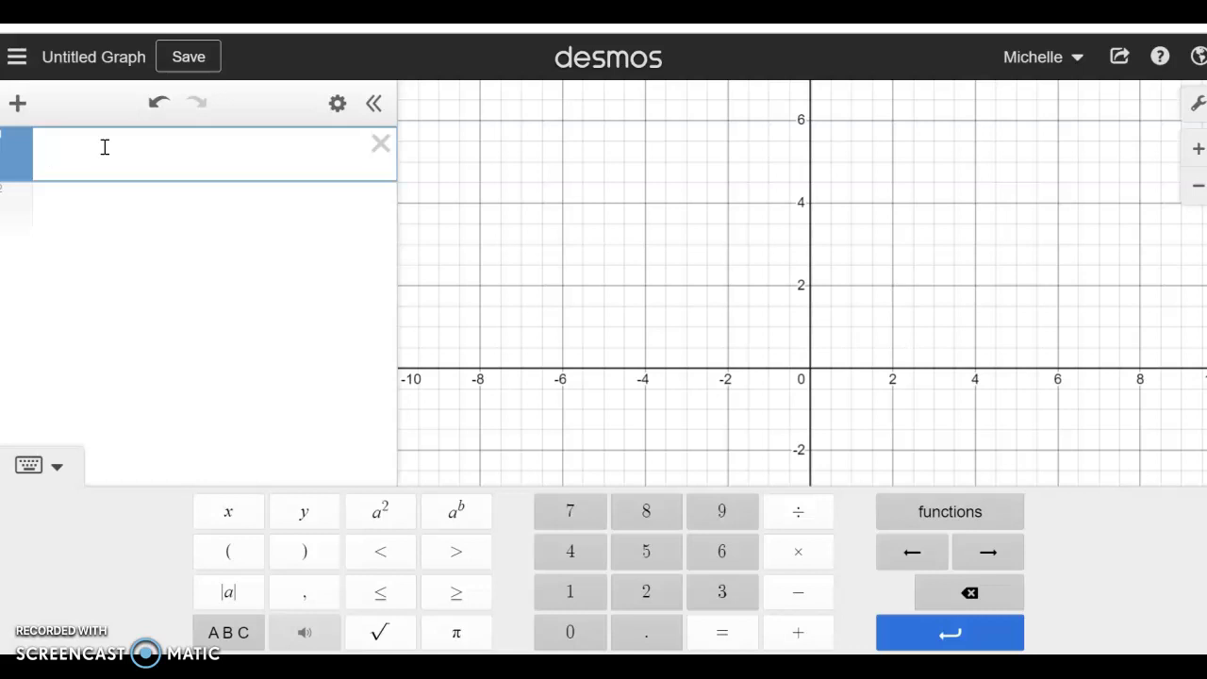
pyautogui.write('y')
pyautogui.write('=x')
pyautogui.click(646, 592)
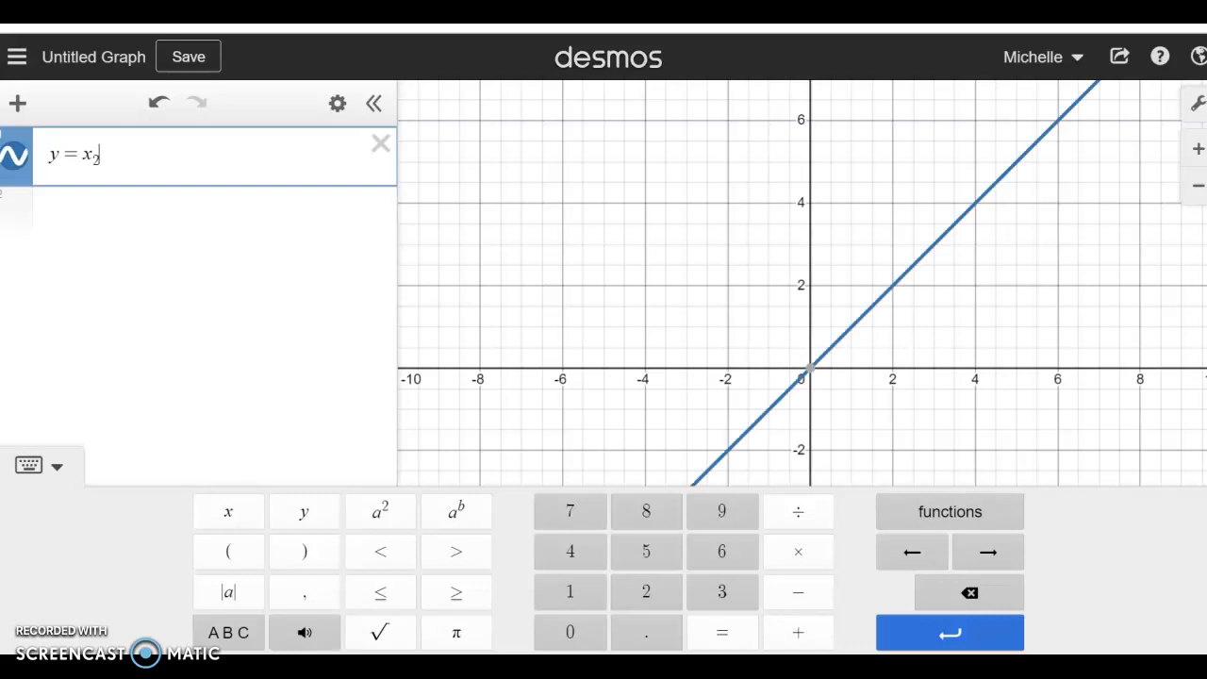
pyautogui.press('BackSpace')
pyautogui.click(380, 511)
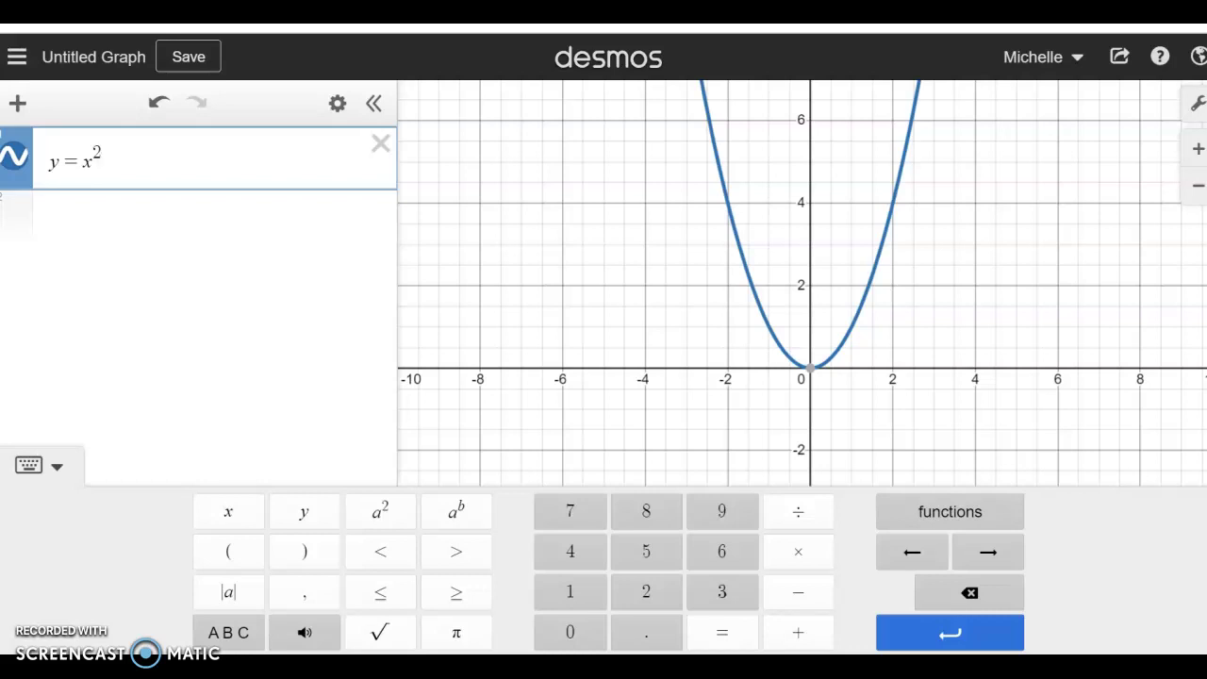
# Extend the parabola's equation to y = x² + a and add a slider for a
pyautogui.click(827, 638)
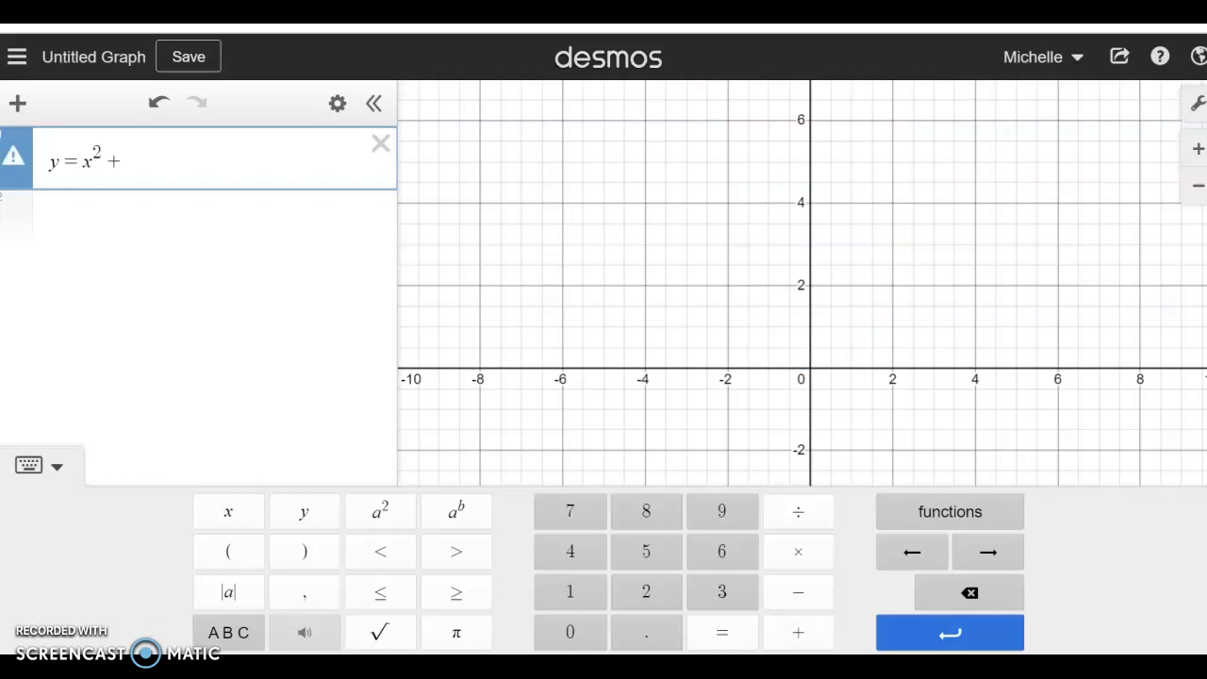
pyautogui.write('a')
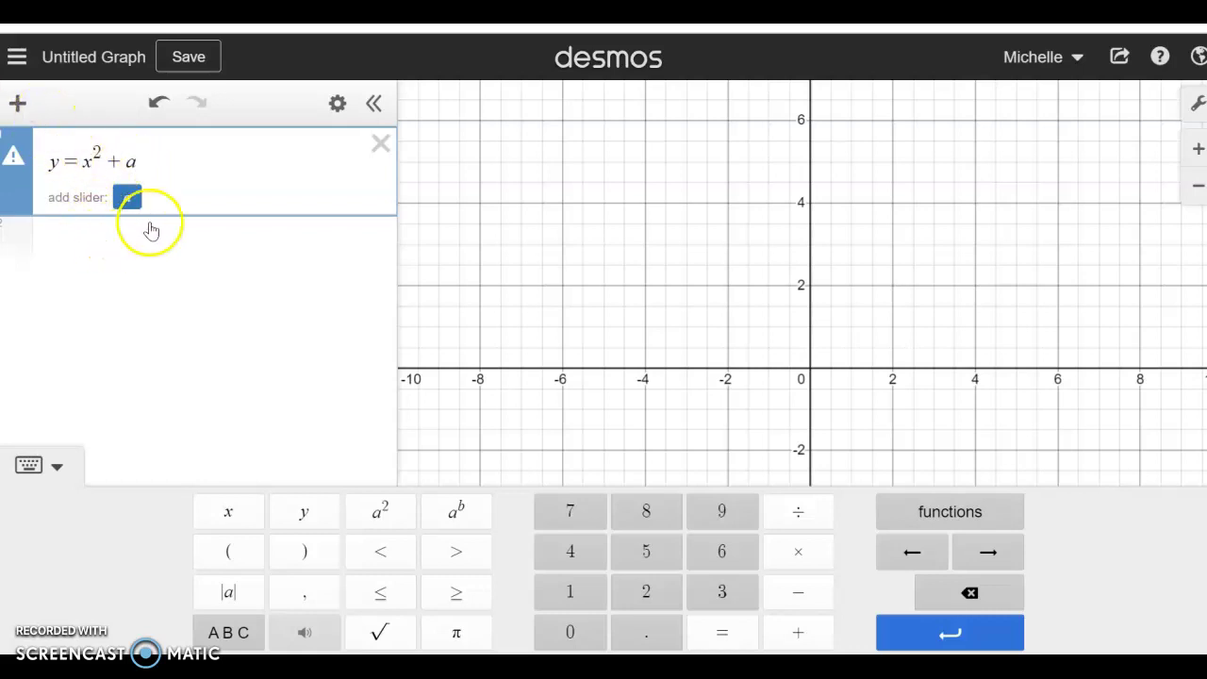
pyautogui.click(126, 198)
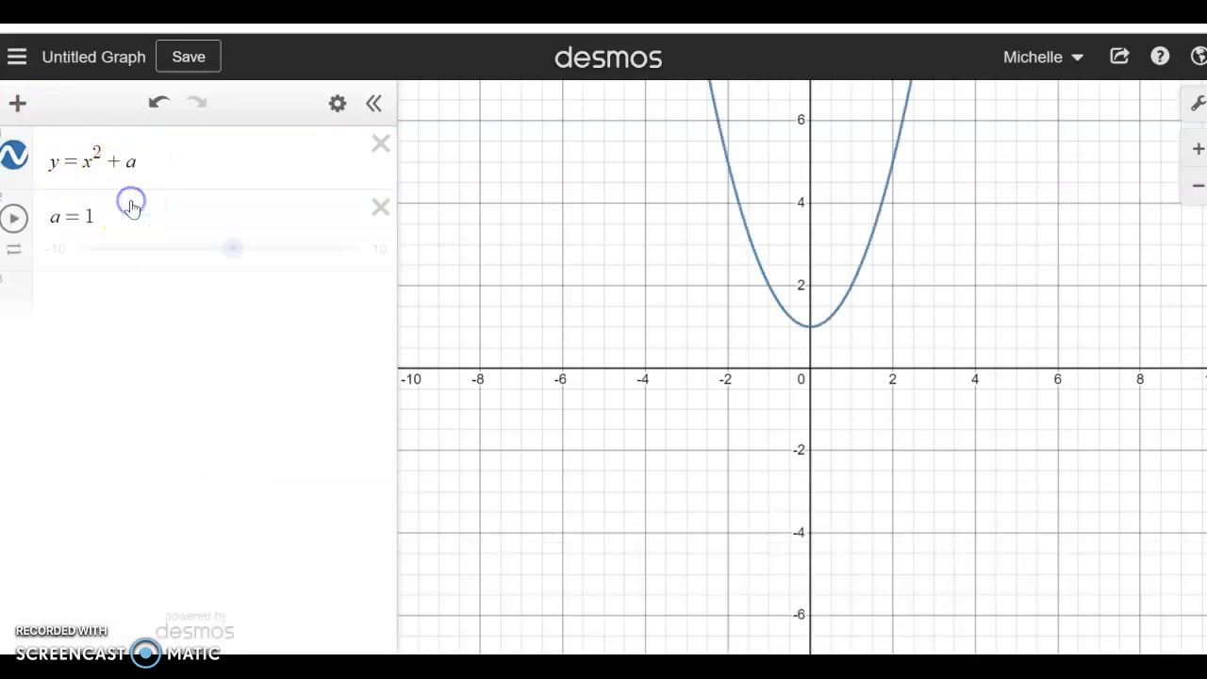
# Set the slider for a to −1.5
pyautogui.moveTo(233, 248); pyautogui.dragTo(198, 249)
pyautogui.click(162, 220)
pyautogui.click(345, 291)
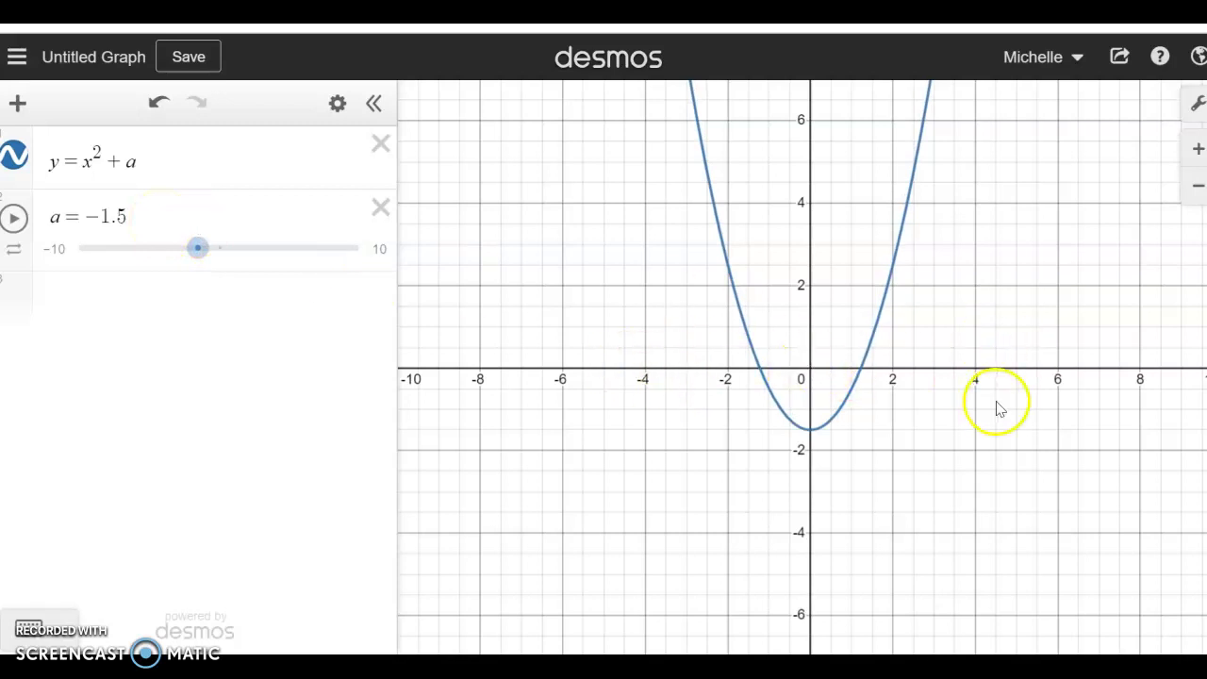
pyautogui.click(95, 161)
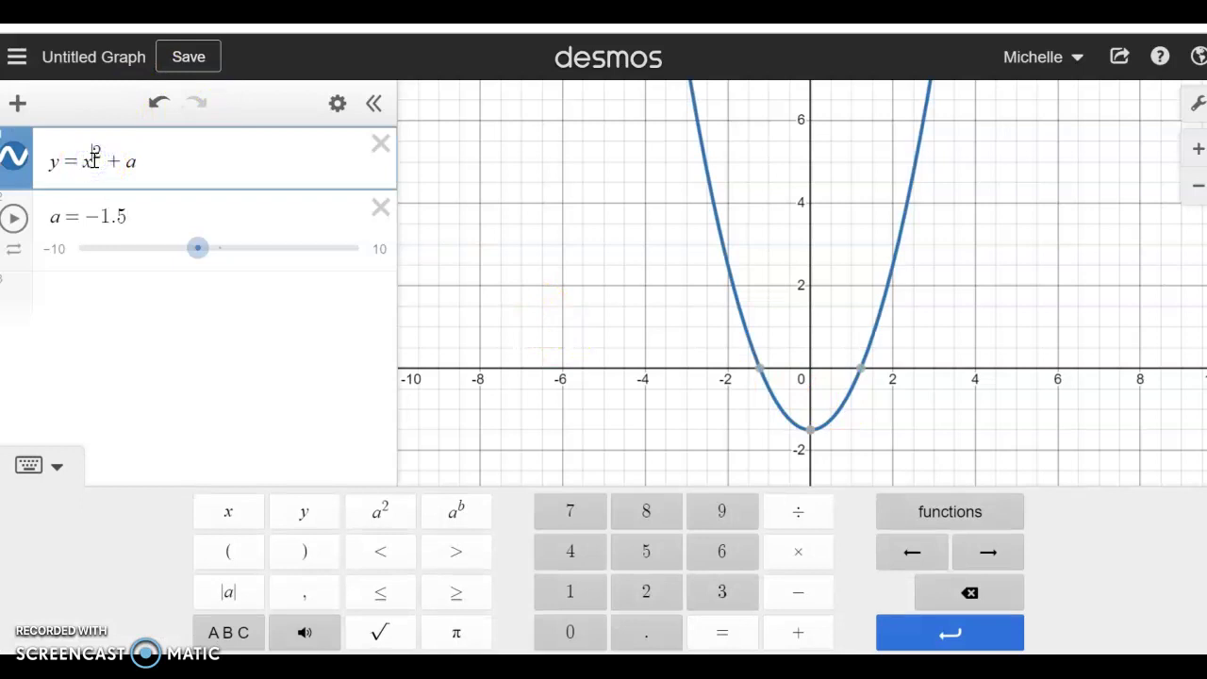
pyautogui.write('-')
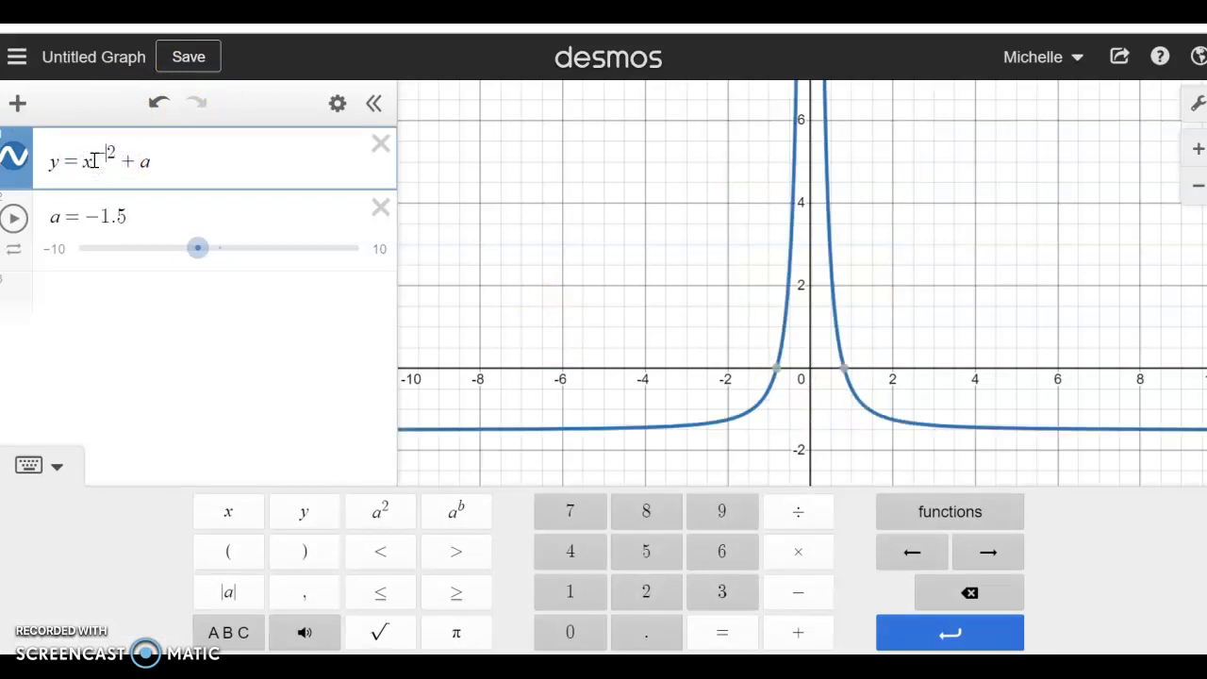
pyautogui.write('d')
pyautogui.press('BackSpace')
pyautogui.press('BackSpace')
pyautogui.press('Down')
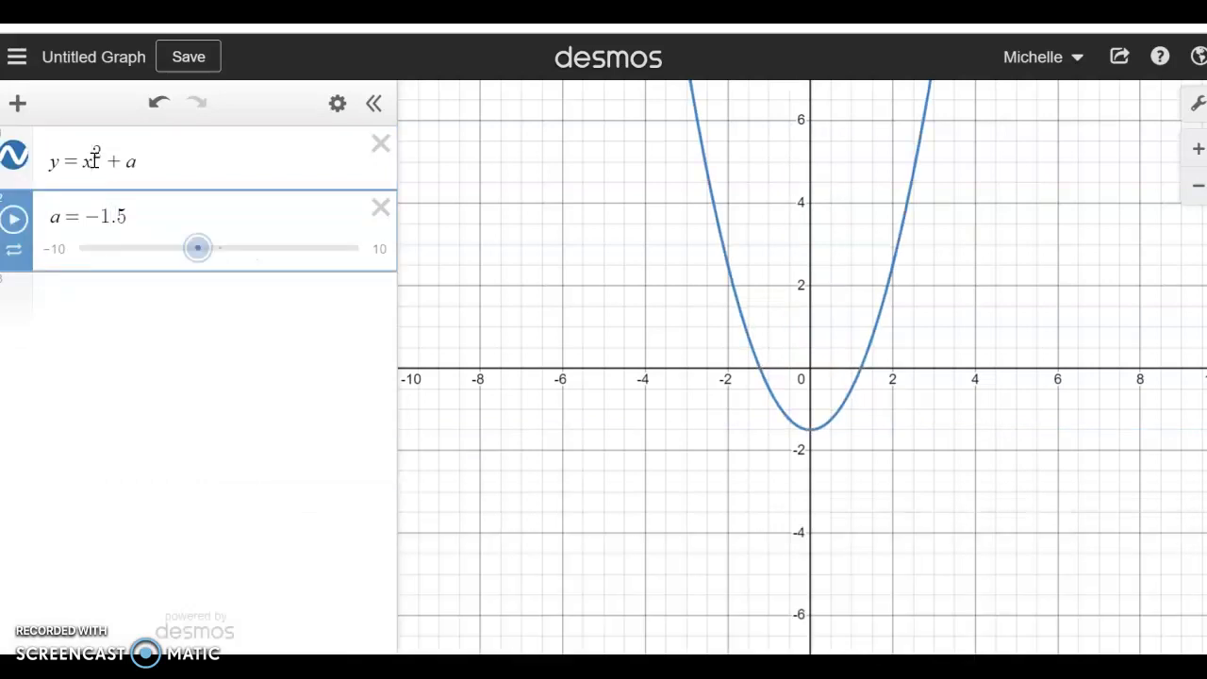
# Change the parabola's equation to y = (x − d)² + a
pyautogui.click(94, 160)
pyautogui.click(73, 154)
pyautogui.click(85, 162)
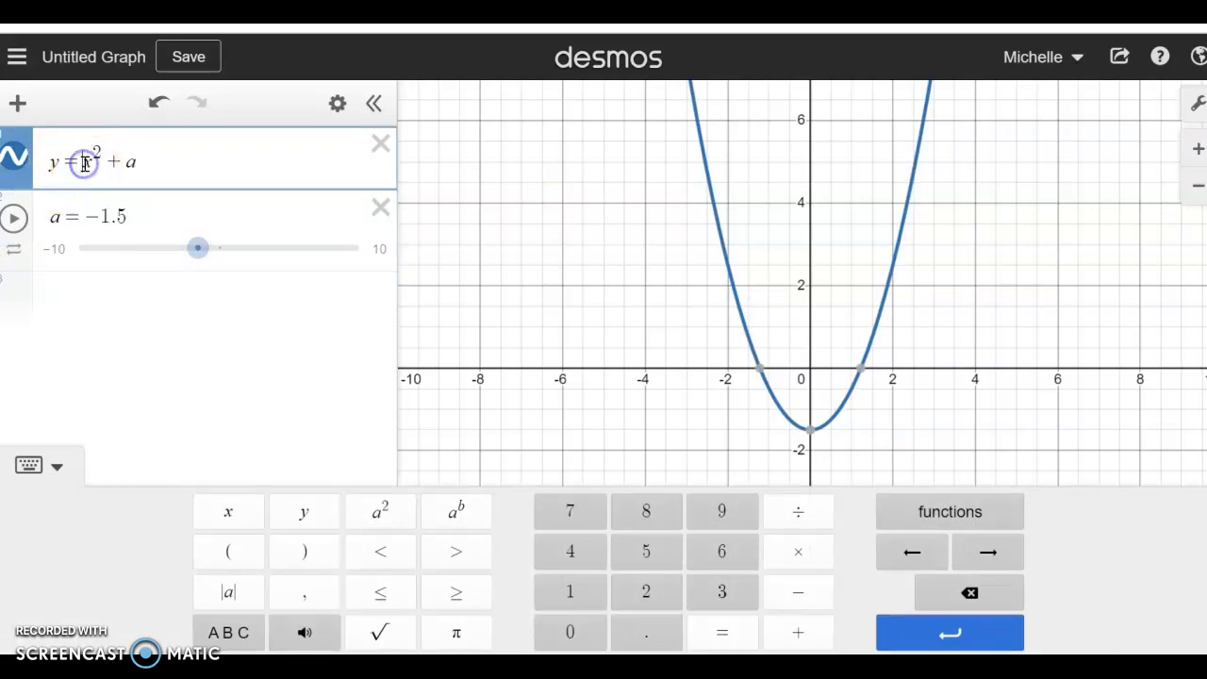
pyautogui.write('(')
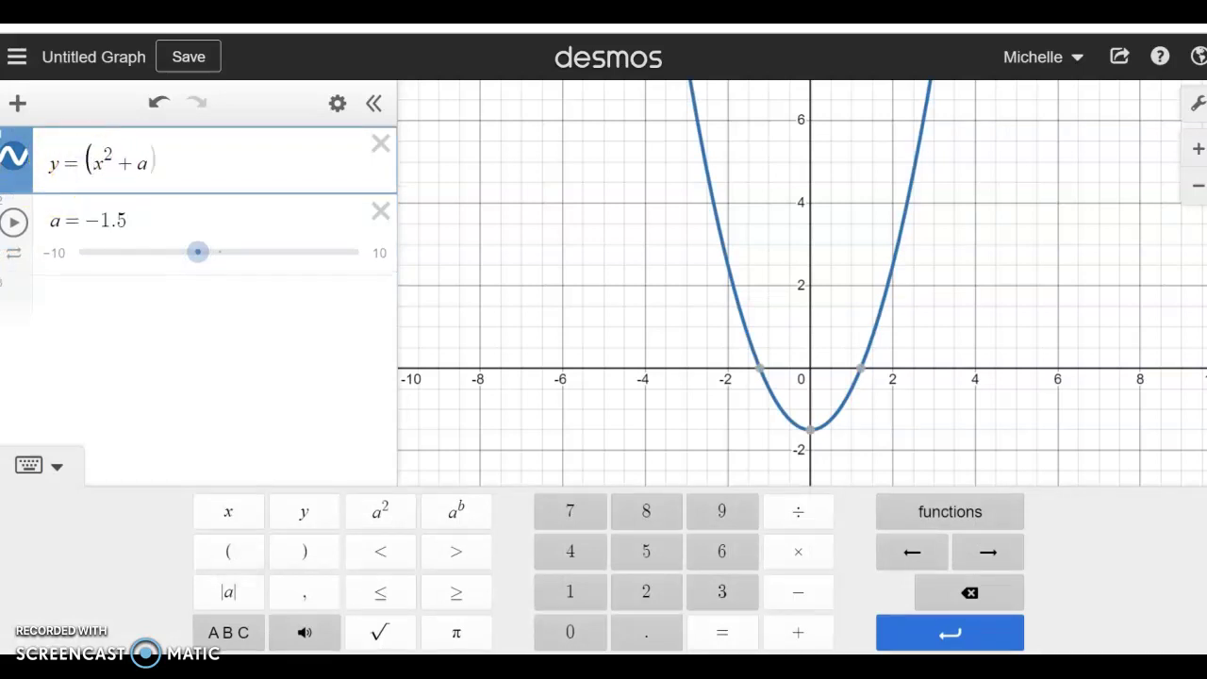
pyautogui.press('Right')
pyautogui.write('- d')
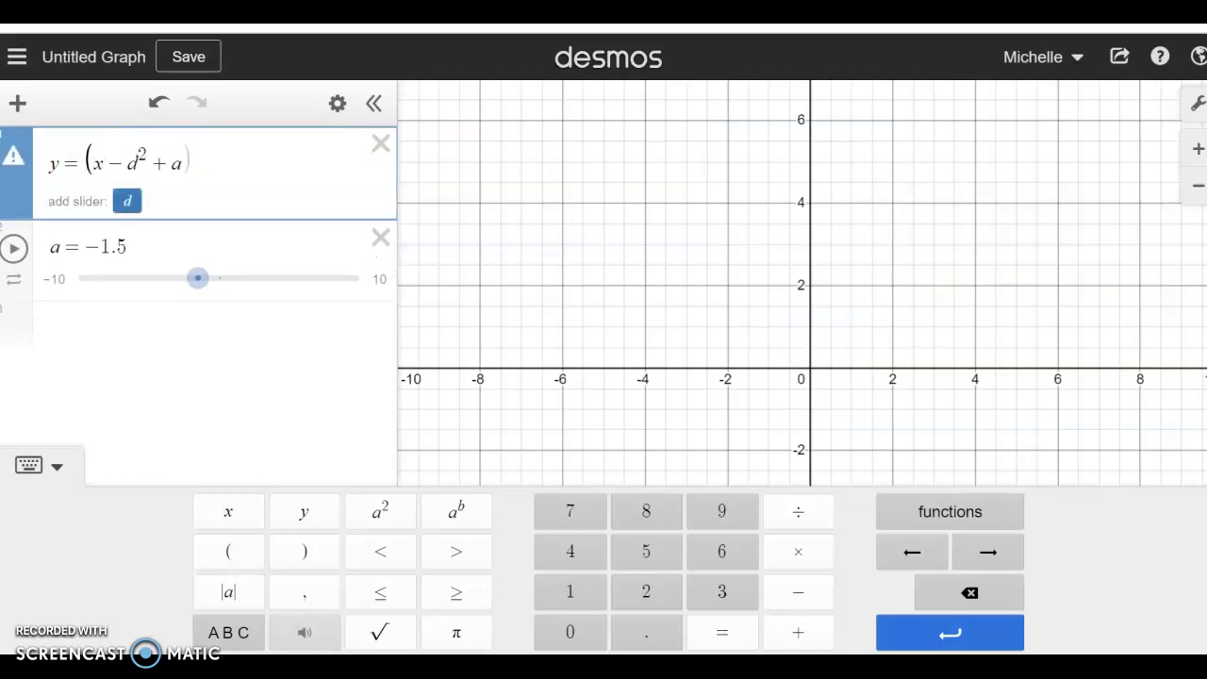
pyautogui.write(')')
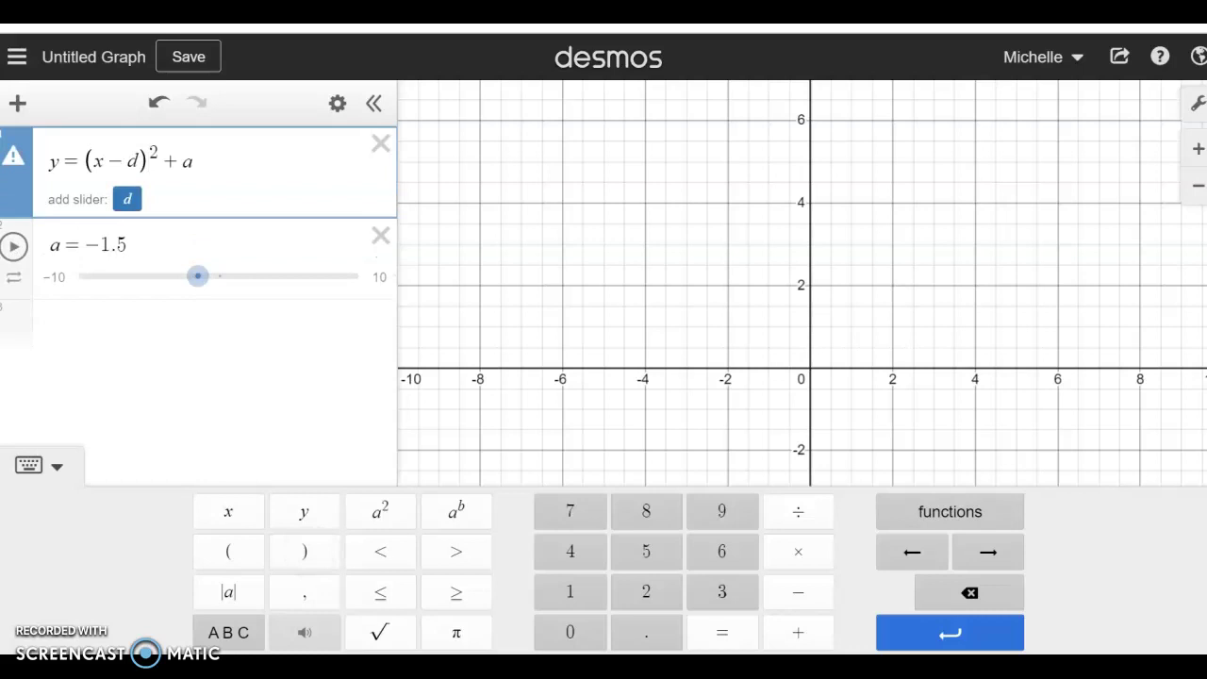
# Add a slider for d, setting d to 1.2 and a to −1.6
pyautogui.click(132, 202)
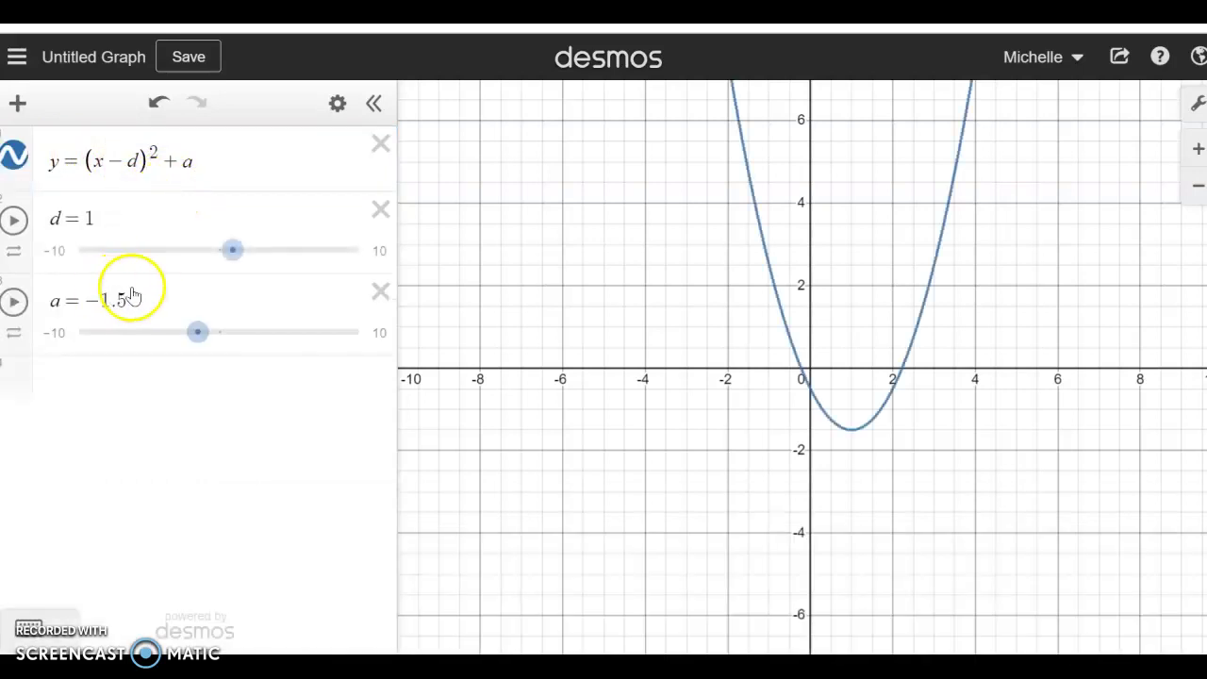
pyautogui.moveTo(232, 250)
pyautogui.mouseDown()
pyautogui.moveTo(165, 255)
pyautogui.moveTo(237, 250)
pyautogui.mouseUp()
pyautogui.moveTo(197, 332)
pyautogui.mouseDown()
pyautogui.moveTo(241, 337)
pyautogui.moveTo(196, 342)
pyautogui.mouseUp()
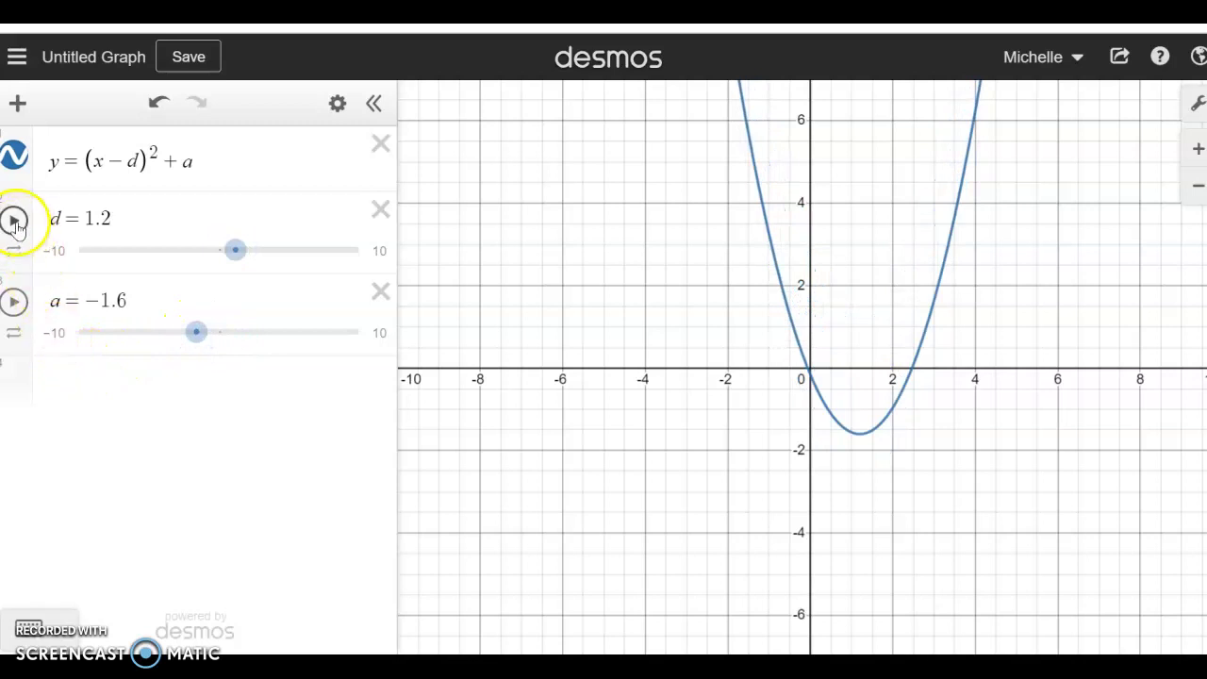
# Hide and show the graph of y = (x − d)² + a twice
pyautogui.click(19, 162)
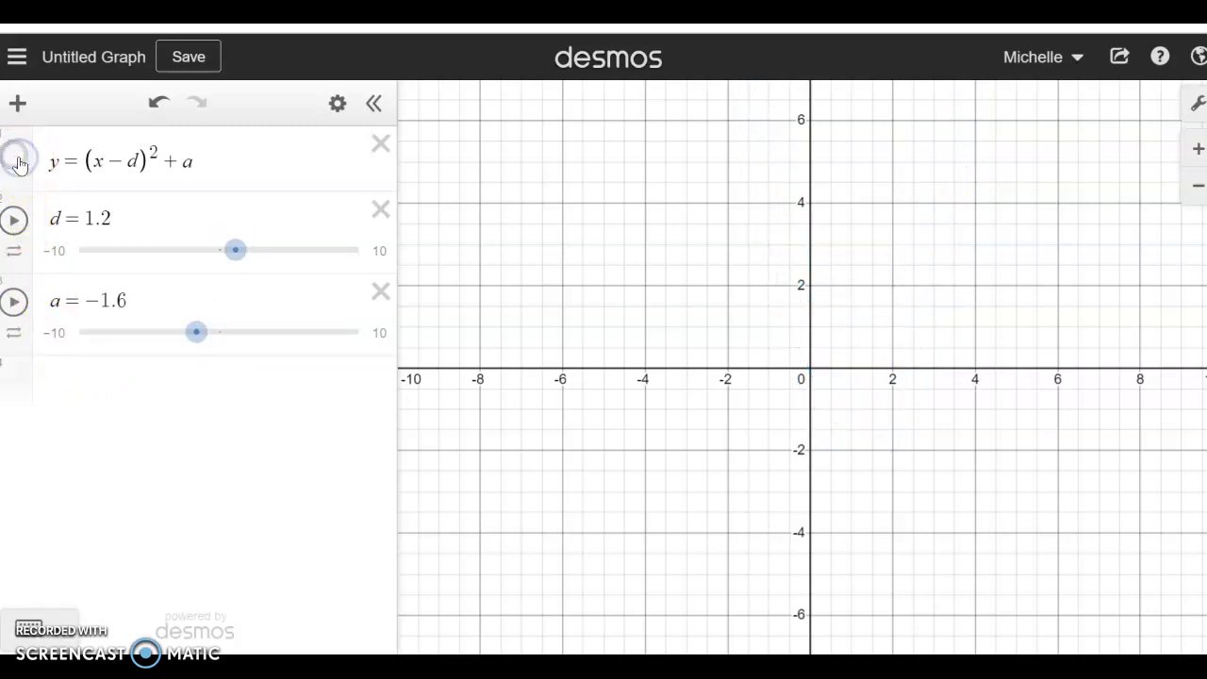
pyautogui.click(19, 162)
pyautogui.click(19, 162)
pyautogui.click(18, 162)
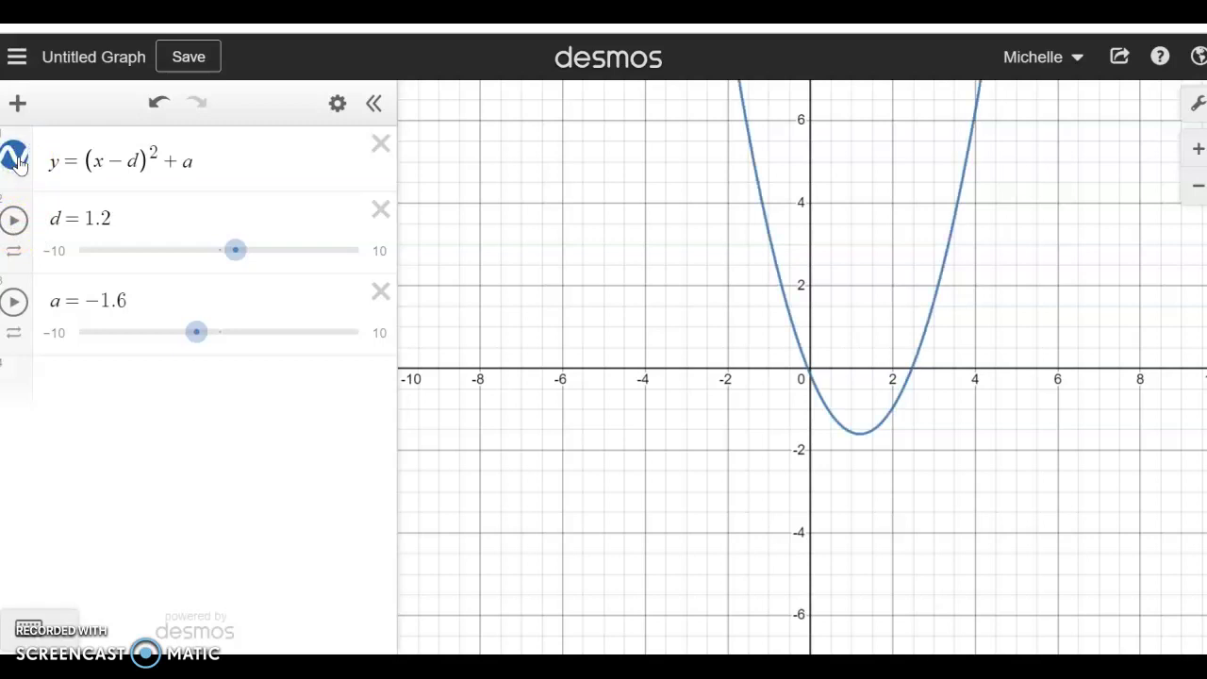
# Enter the inverted parabola y = −(x − h)² in a new expression line below the sliders
pyautogui.click(82, 383)
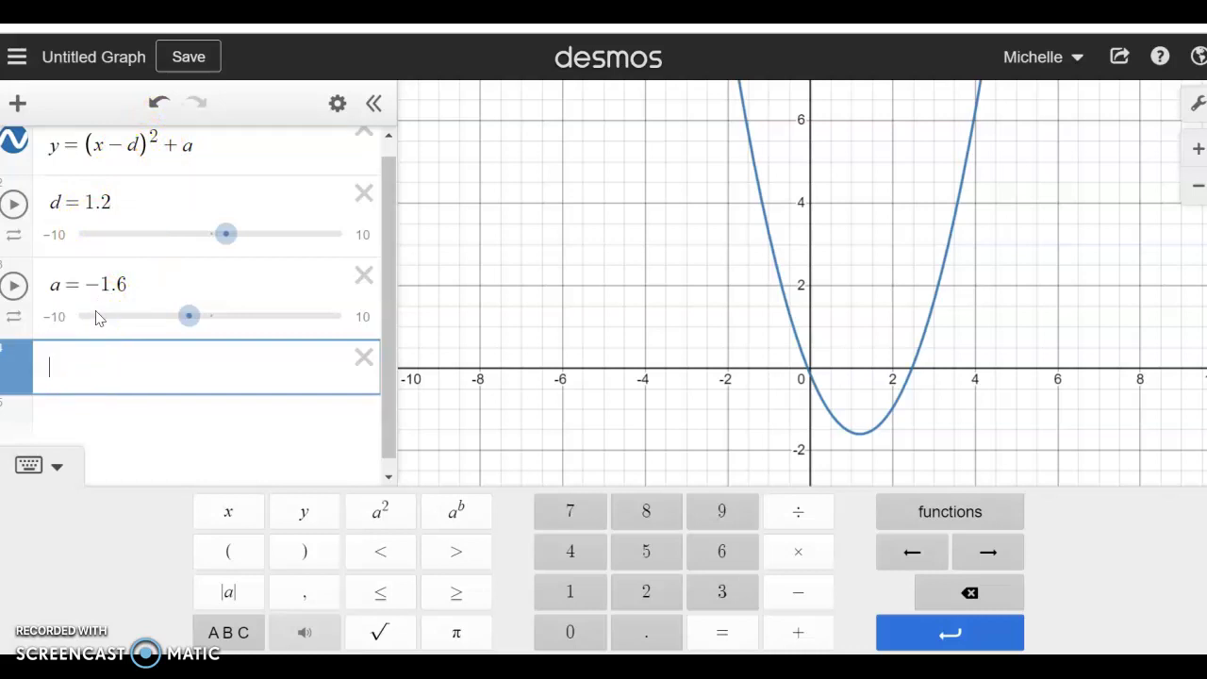
pyautogui.write('y=-(')
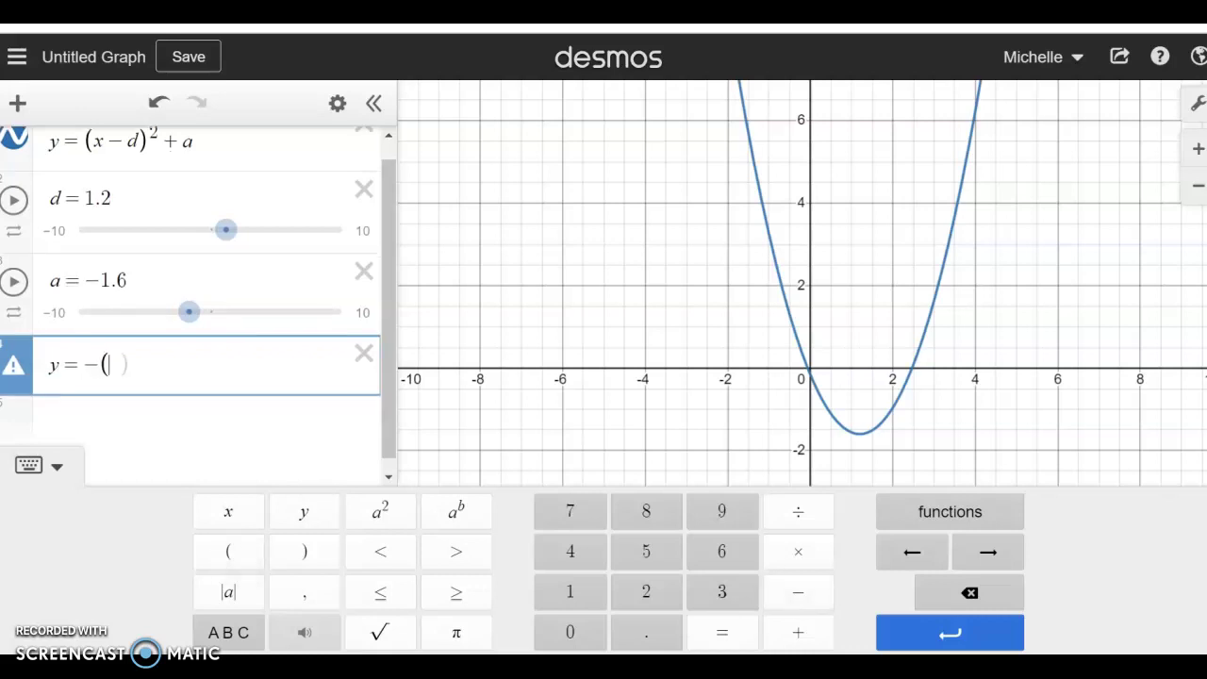
pyautogui.write('x-')
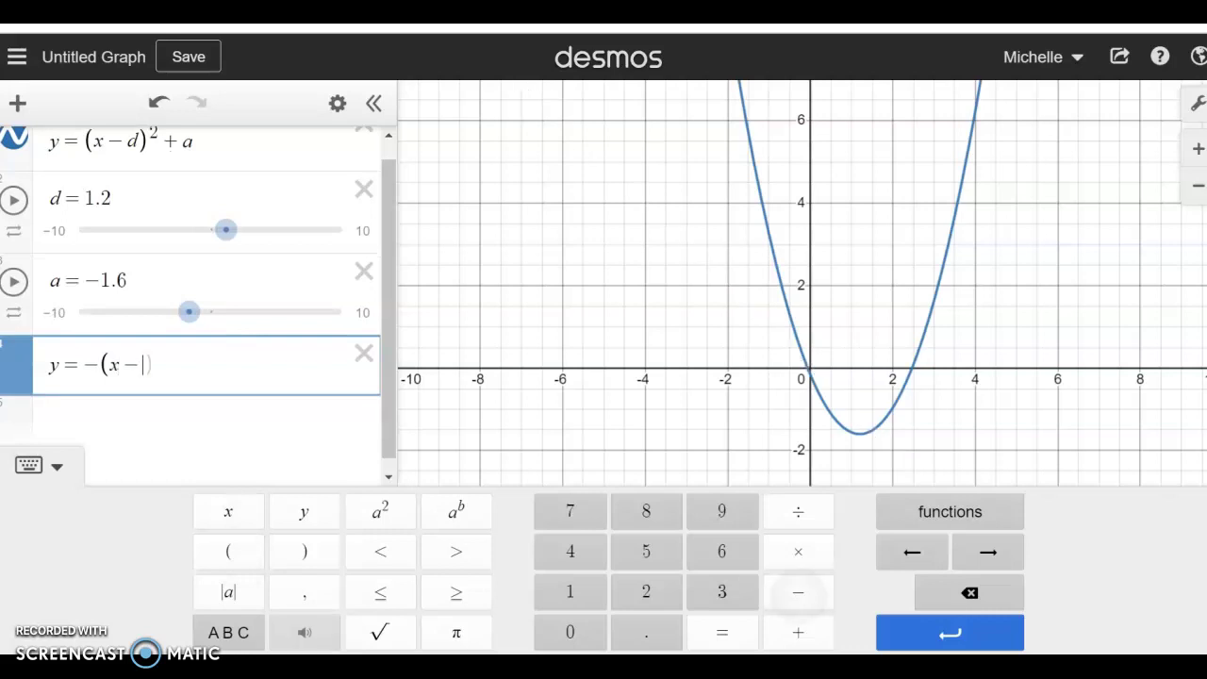
pyautogui.write('h')
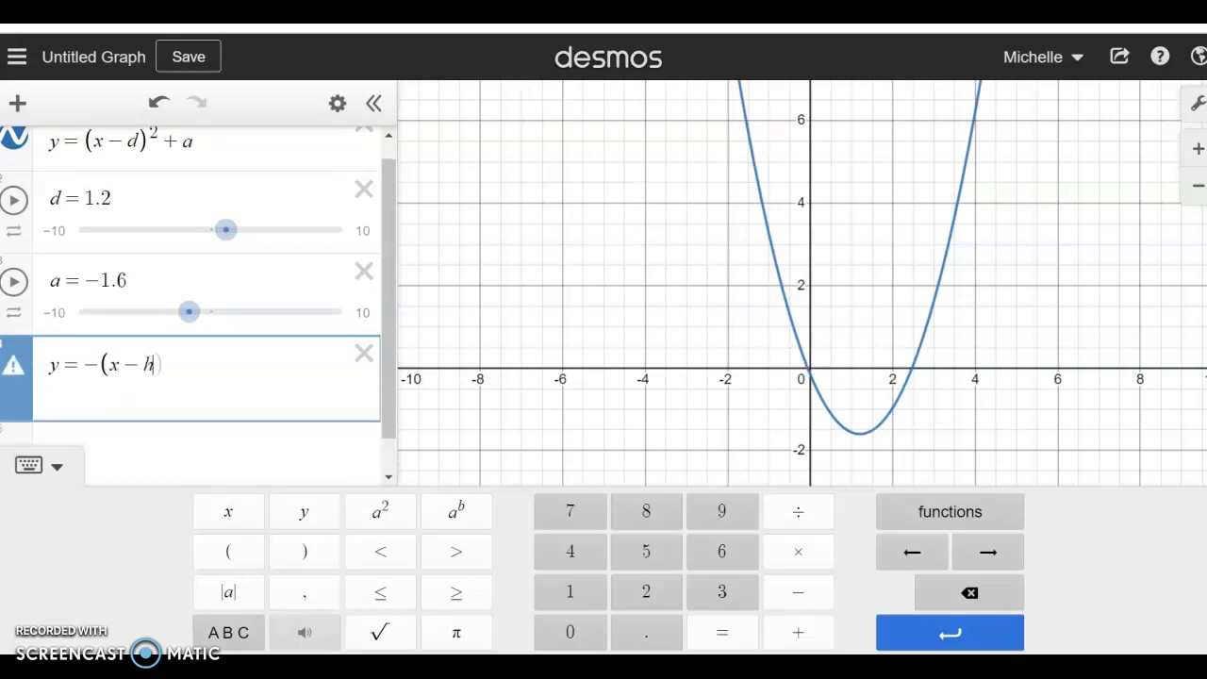
pyautogui.write(')^2')
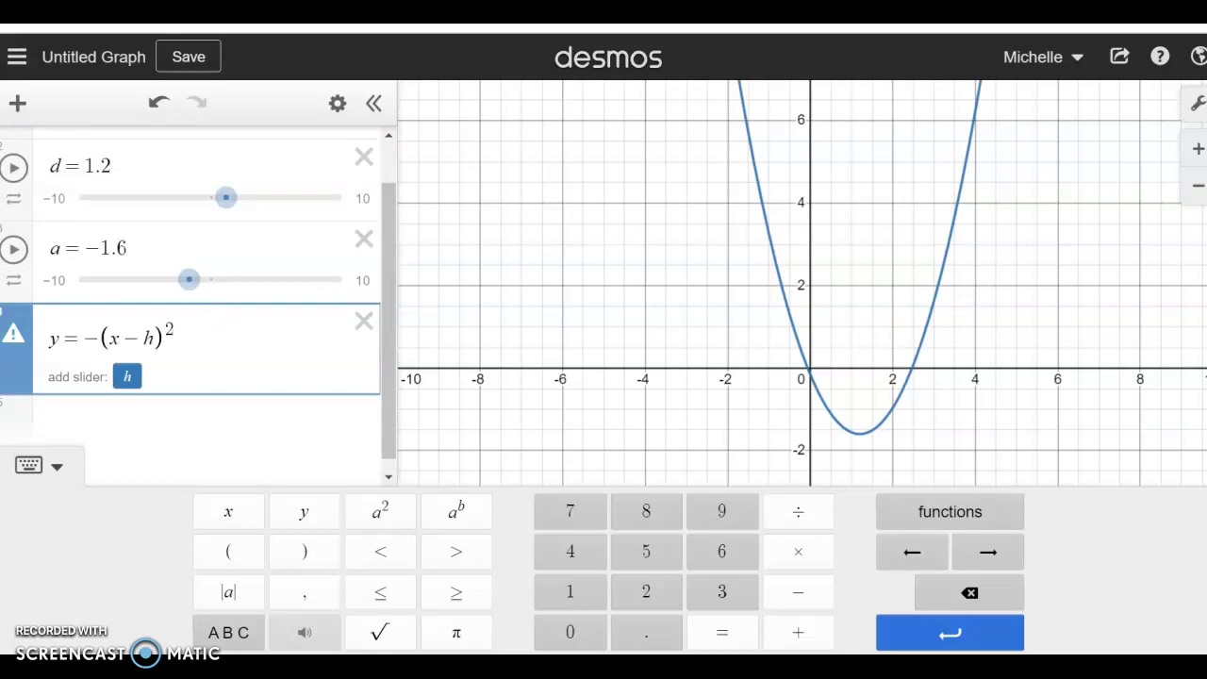
# Add a slider for h and extend the inverted parabola to y = −(x − h)² + j with a slider for j
pyautogui.click(125, 376)
pyautogui.click(216, 338)
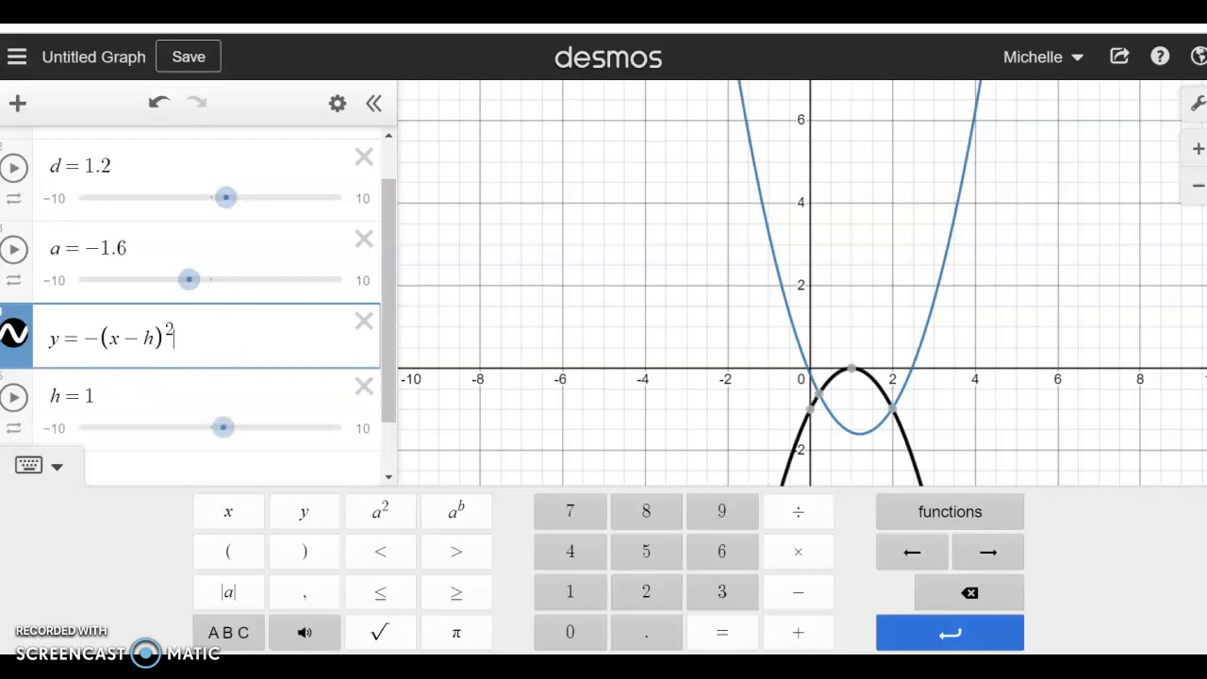
pyautogui.click(798, 631)
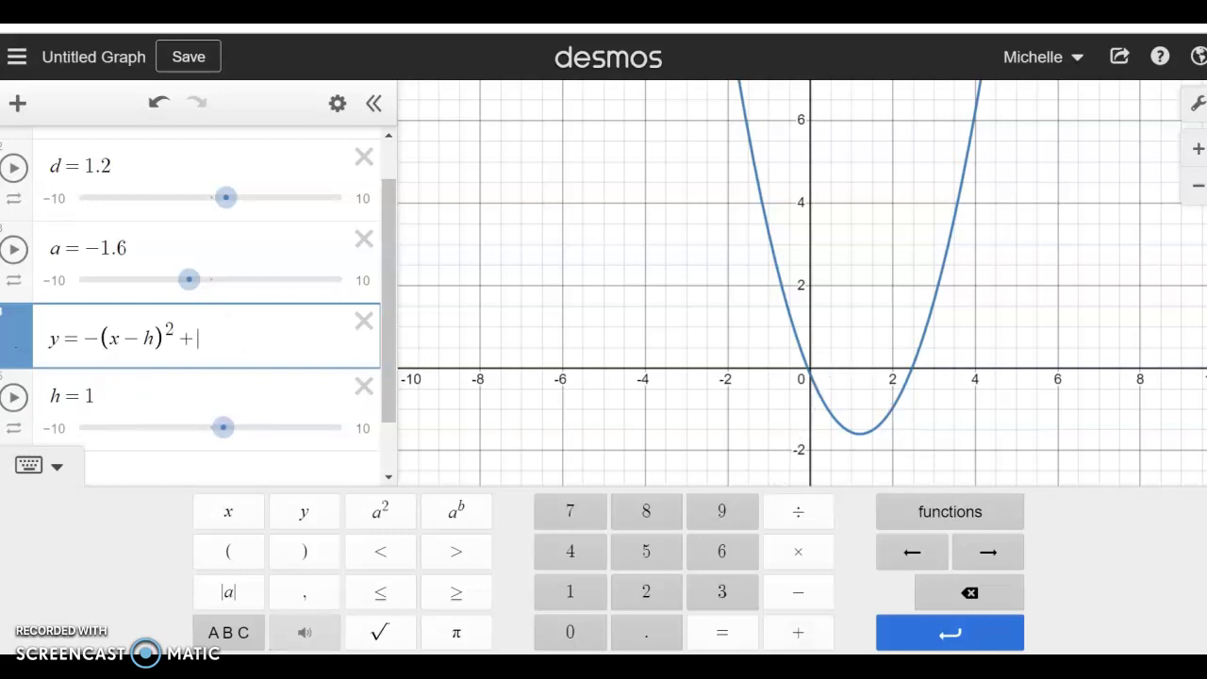
pyautogui.write('j')
pyautogui.click(125, 376)
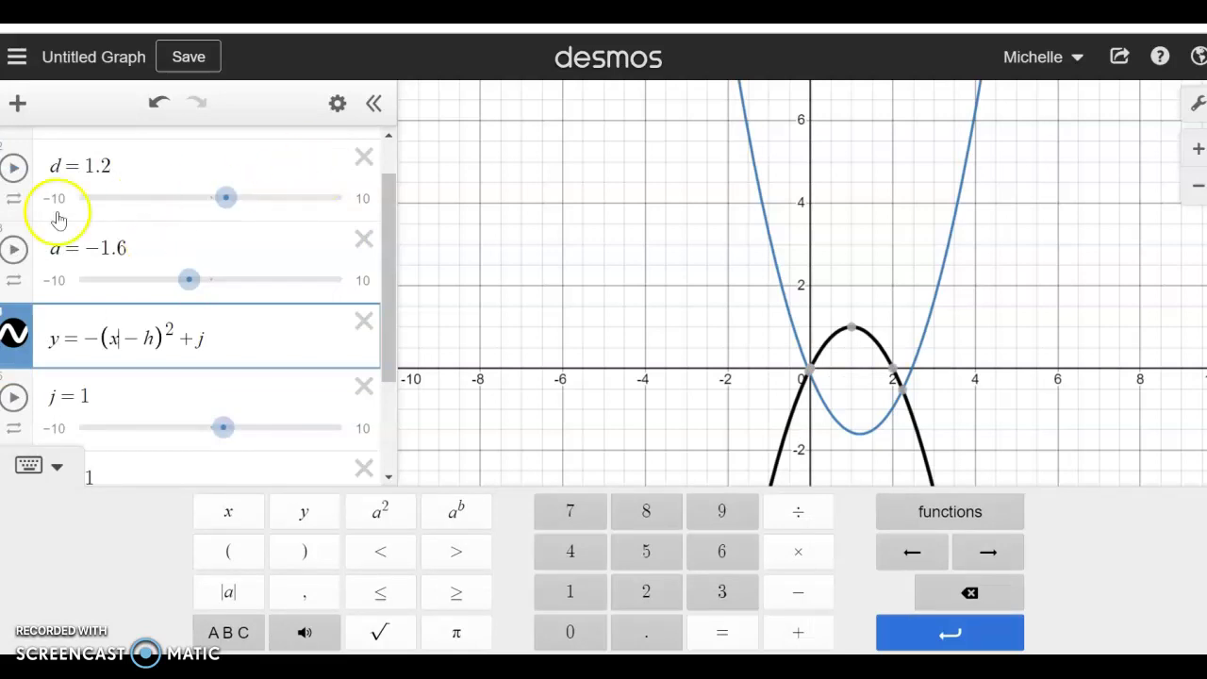
# Move the inverted parabola by setting j to 4.5 and h to 4.1
pyautogui.scroll(-1, 129, 431)
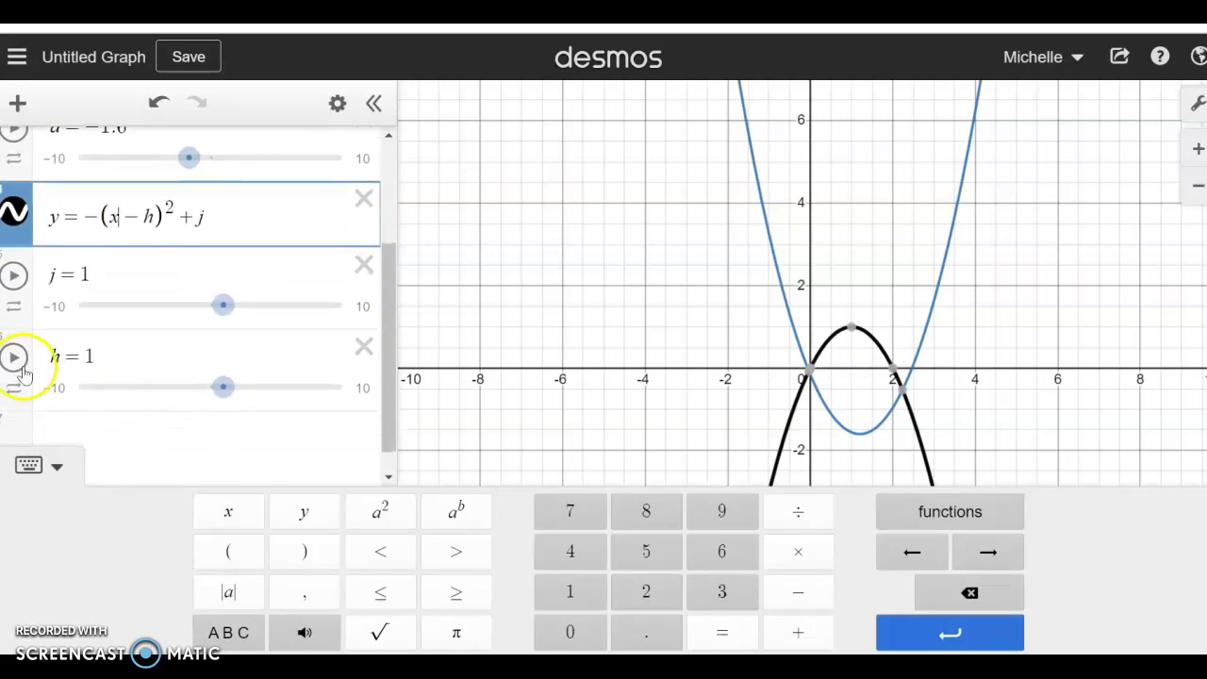
pyautogui.moveTo(220, 320); pyautogui.dragTo(272, 348)
pyautogui.moveTo(223, 528); pyautogui.dragTo(262, 526)
# Enter y = 1/(x − w) in a new expression line below the sliders and add a slider for w set to −0.8
pyautogui.click(144, 571)
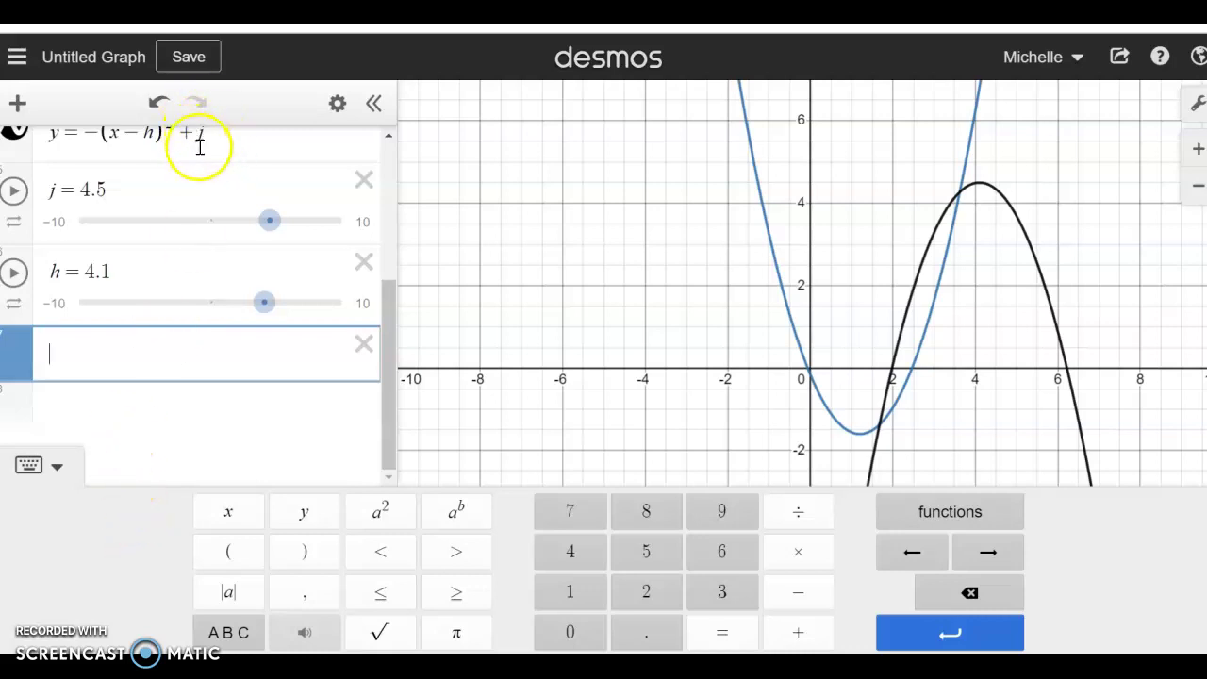
pyautogui.scroll(2, 207, 153)
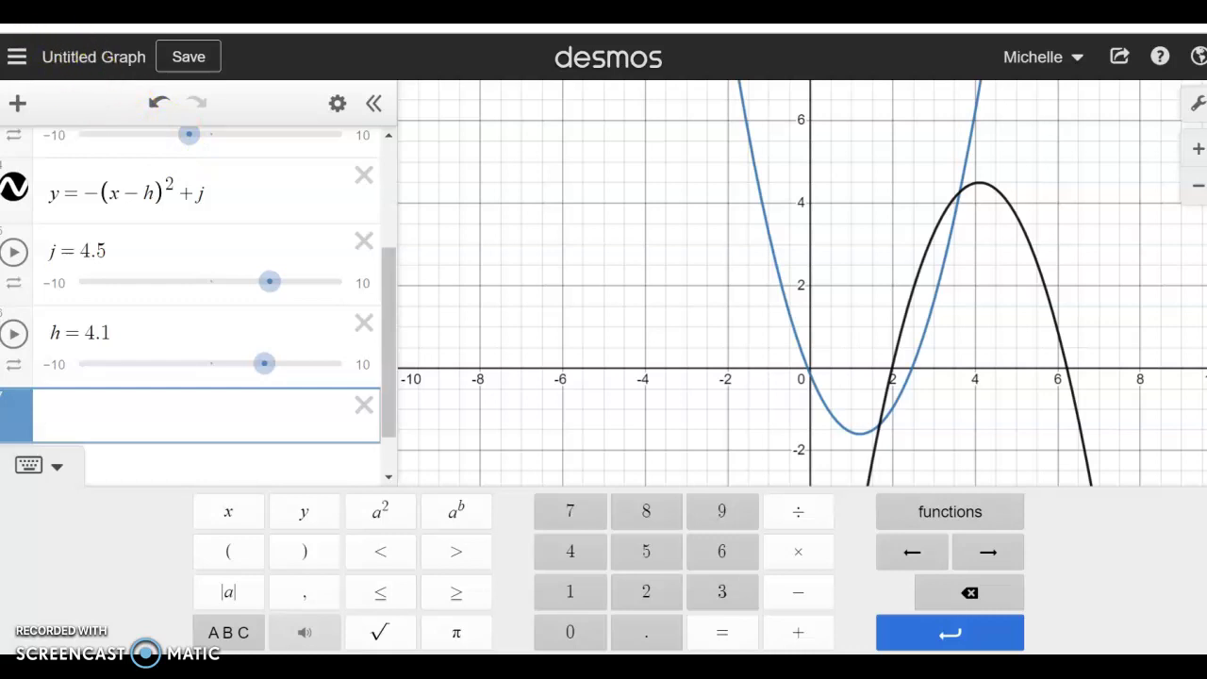
pyautogui.click(72, 358)
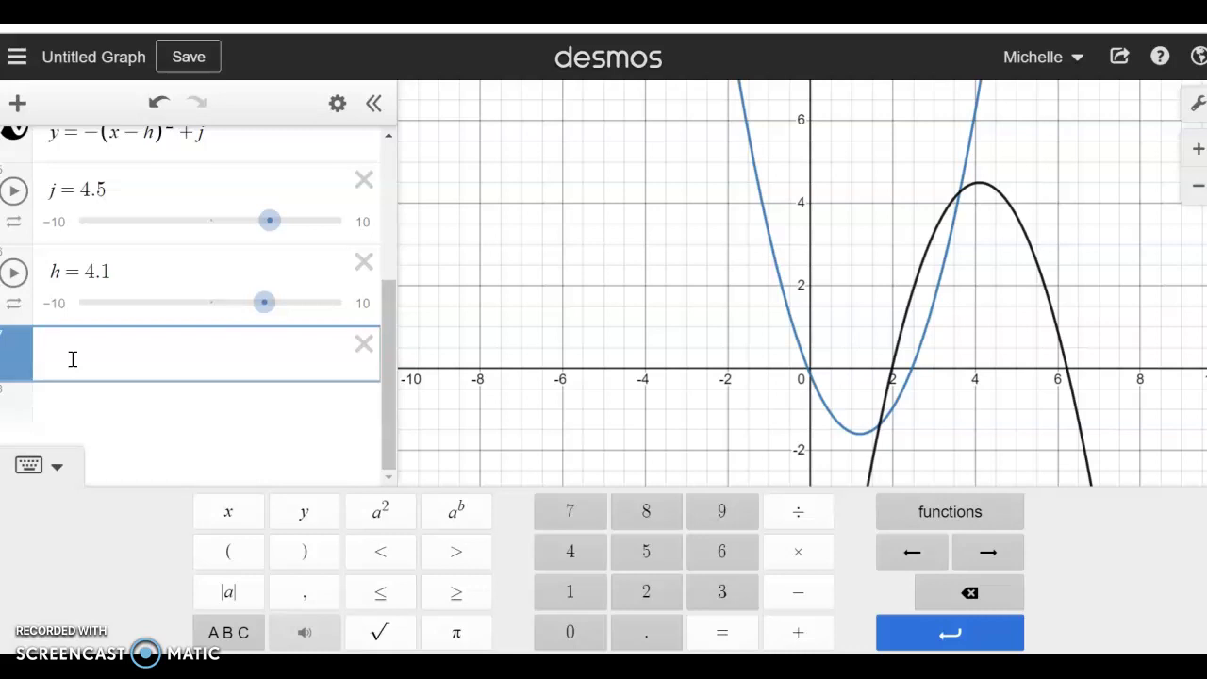
pyautogui.write('y=')
pyautogui.write('1')
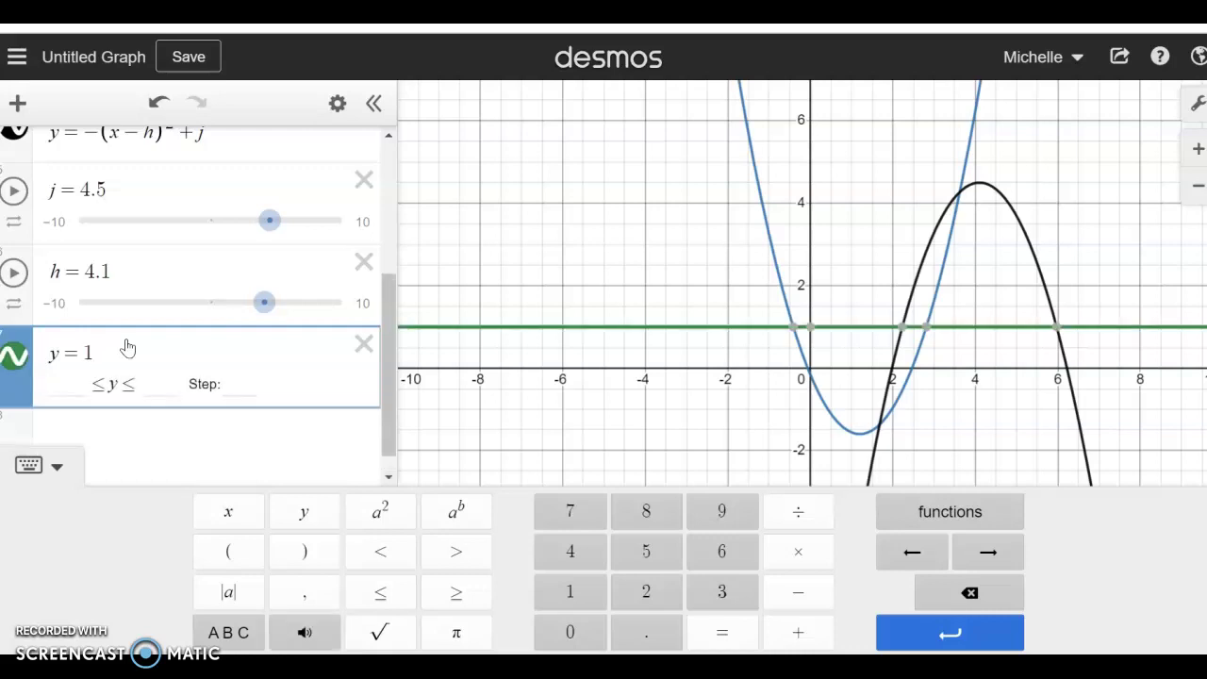
pyautogui.write('/')
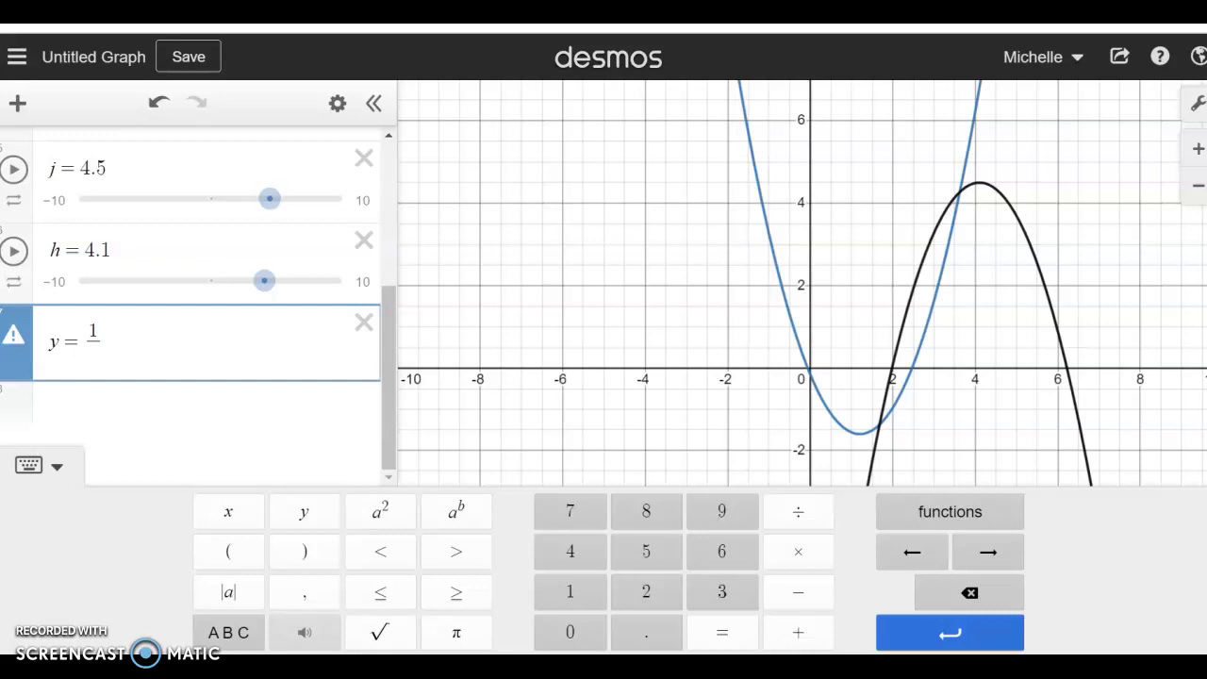
pyautogui.write('x')
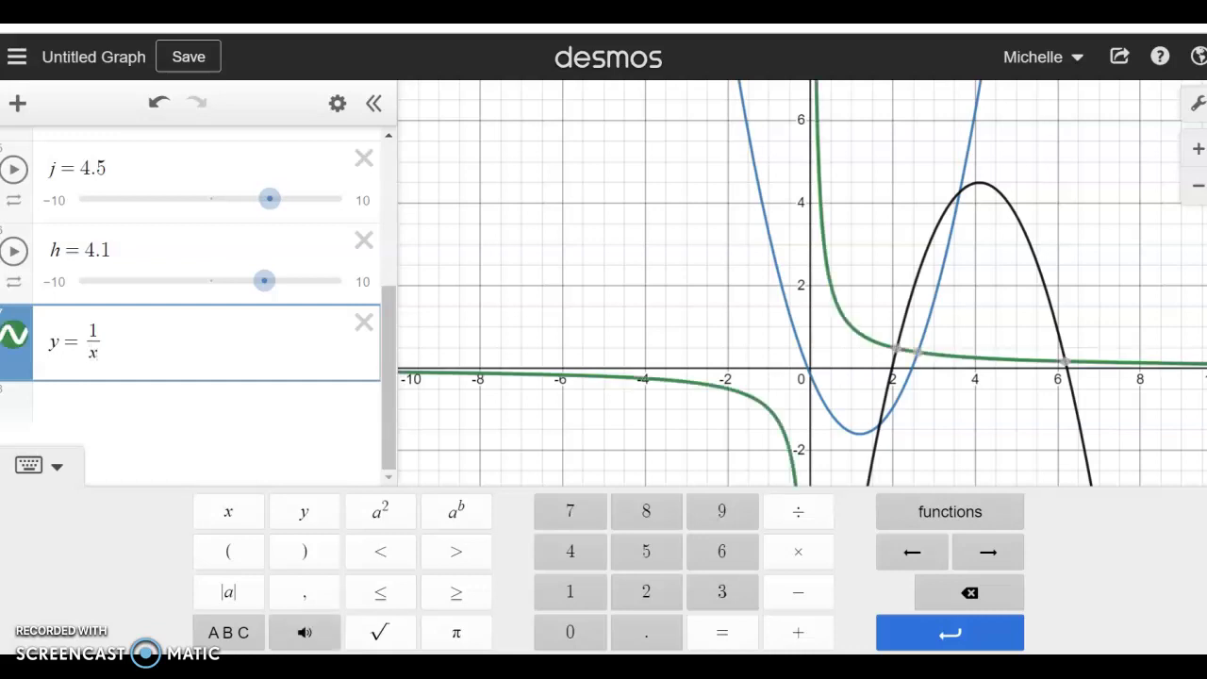
pyautogui.write('-w')
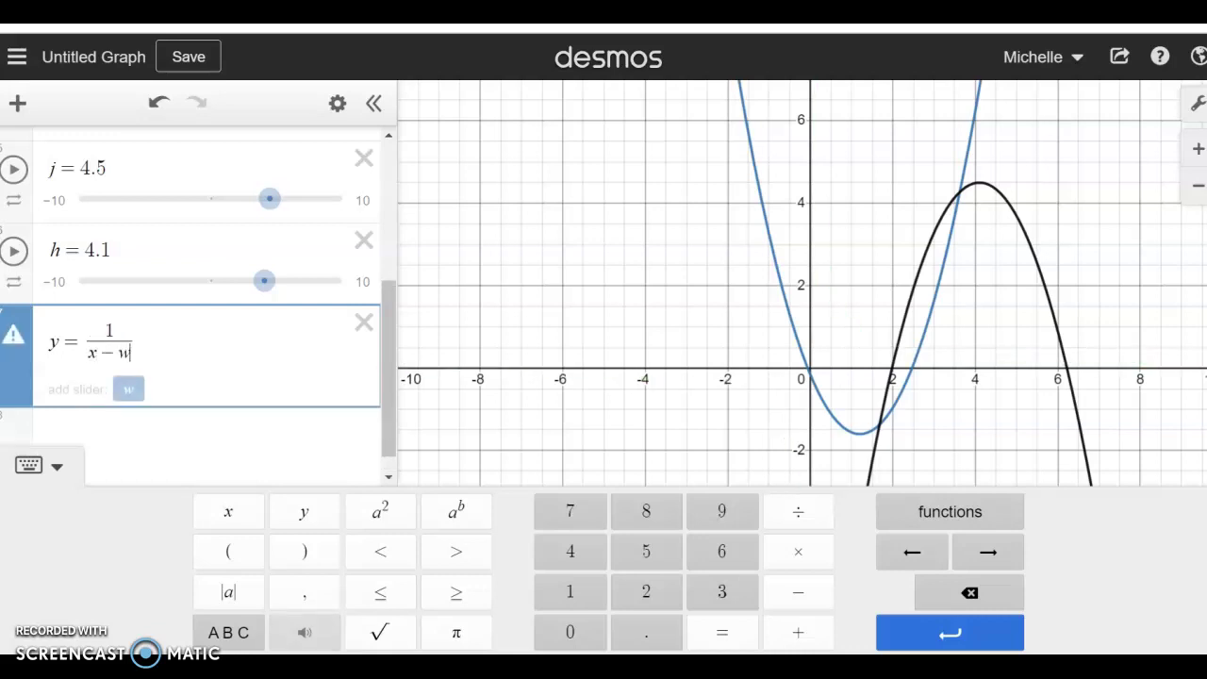
pyautogui.click(130, 392)
pyautogui.moveTo(223, 582)
pyautogui.mouseDown()
pyautogui.moveTo(140, 582)
pyautogui.moveTo(223, 582)
pyautogui.moveTo(201, 582)
pyautogui.mouseUp()
# Extend the hyperbola to y = 1/(x − w) + t with a slider for t, and move it to t = 0.6 and w = 0.8
pyautogui.click(167, 475)
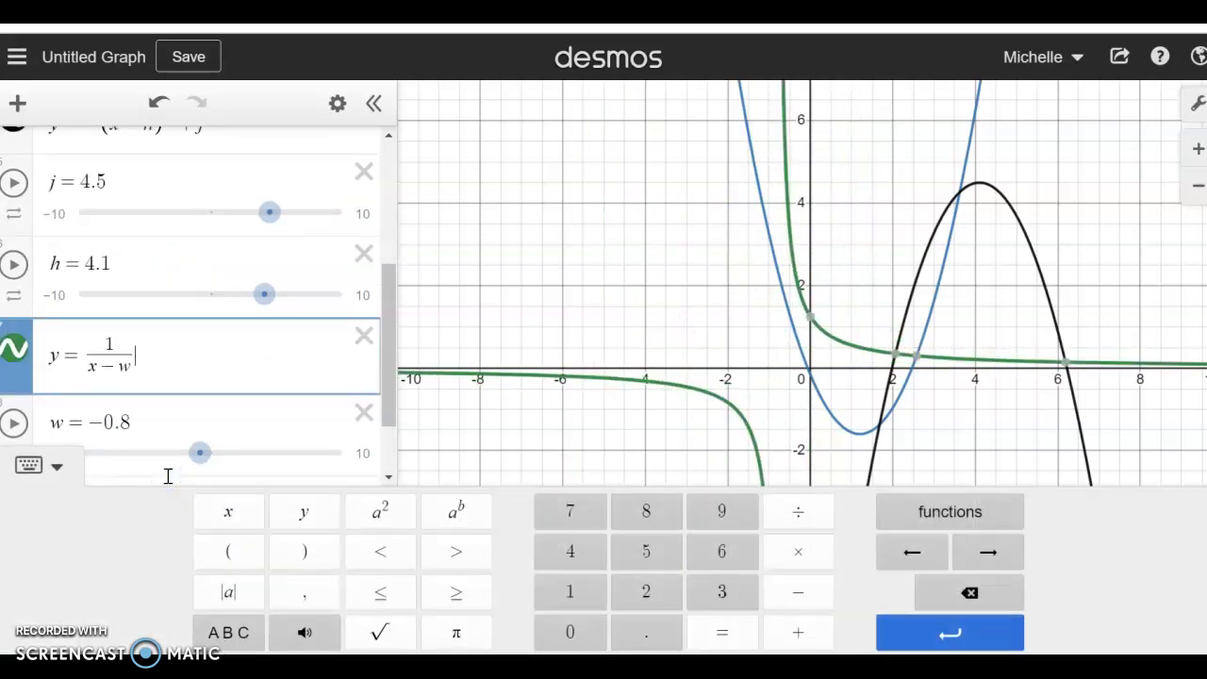
pyautogui.write('+')
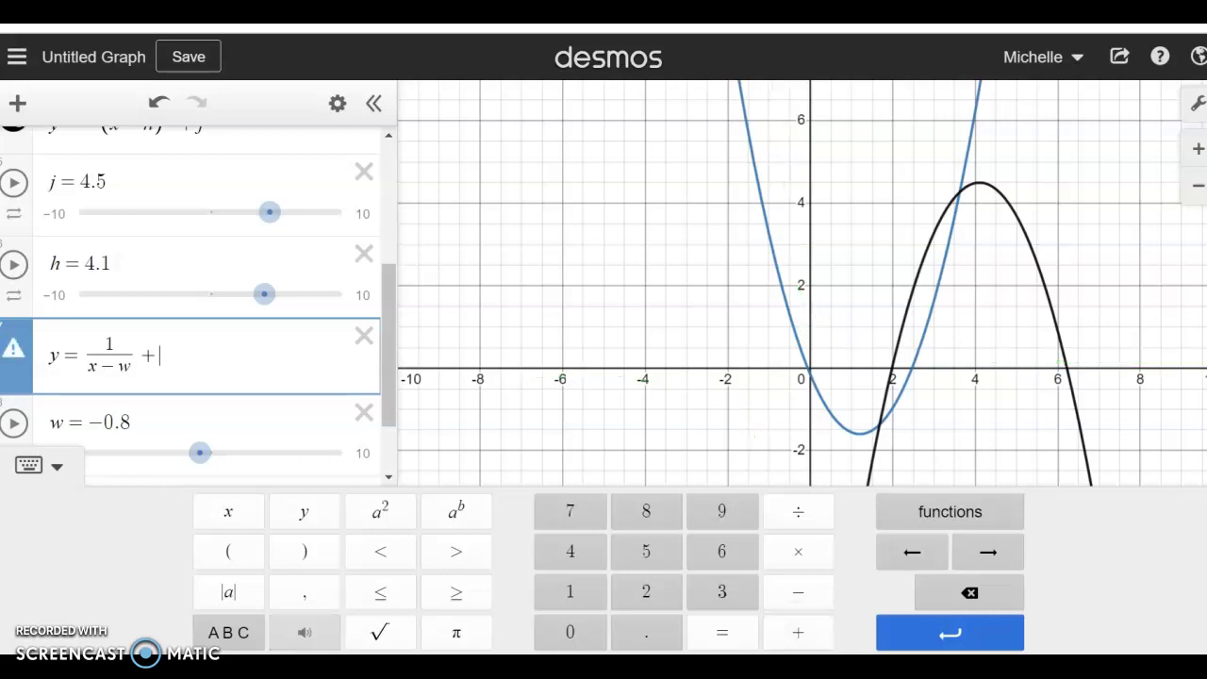
pyautogui.write('t')
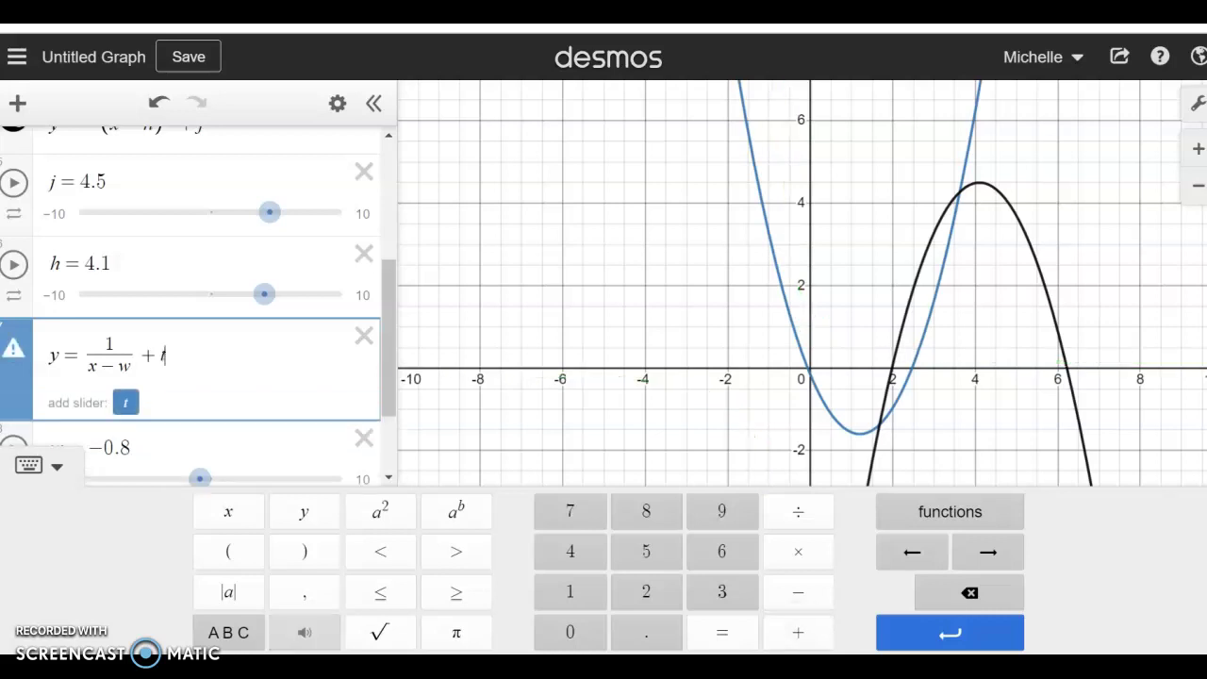
pyautogui.click(125, 396)
pyautogui.moveTo(223, 502)
pyautogui.mouseDown()
pyautogui.moveTo(173, 503)
pyautogui.moveTo(213, 503)
pyautogui.mouseUp()
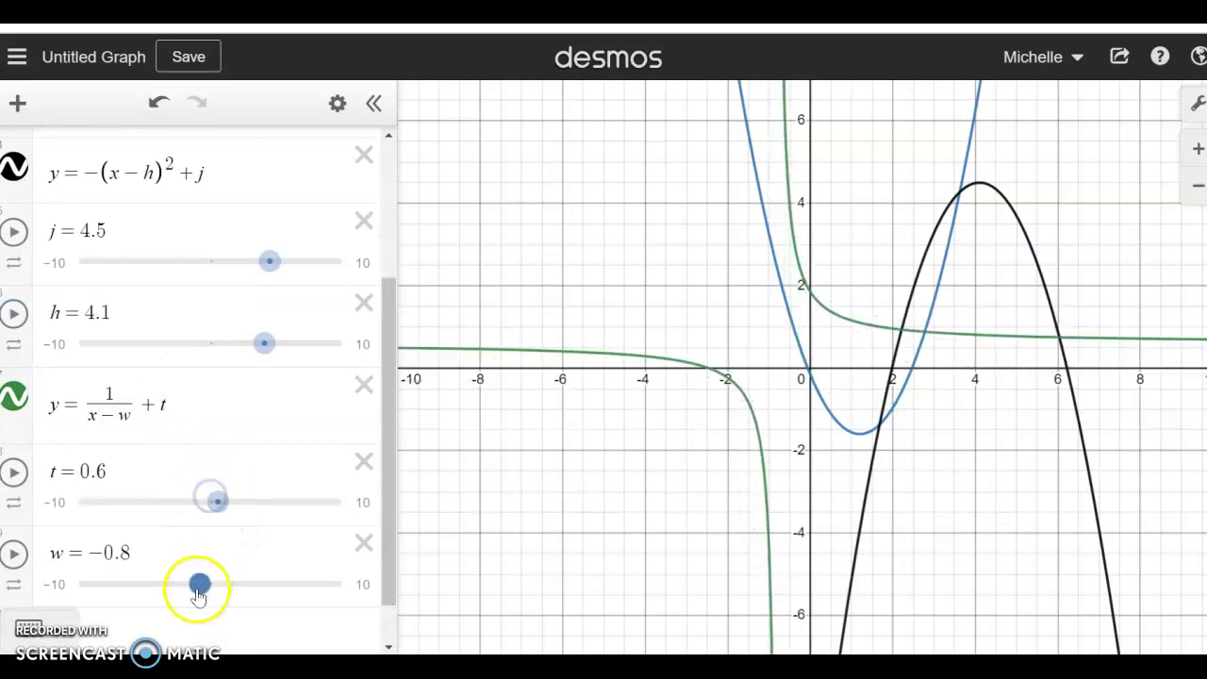
pyautogui.moveTo(202, 582)
pyautogui.mouseDown()
pyautogui.moveTo(145, 583)
pyautogui.moveTo(224, 583)
pyautogui.mouseUp()
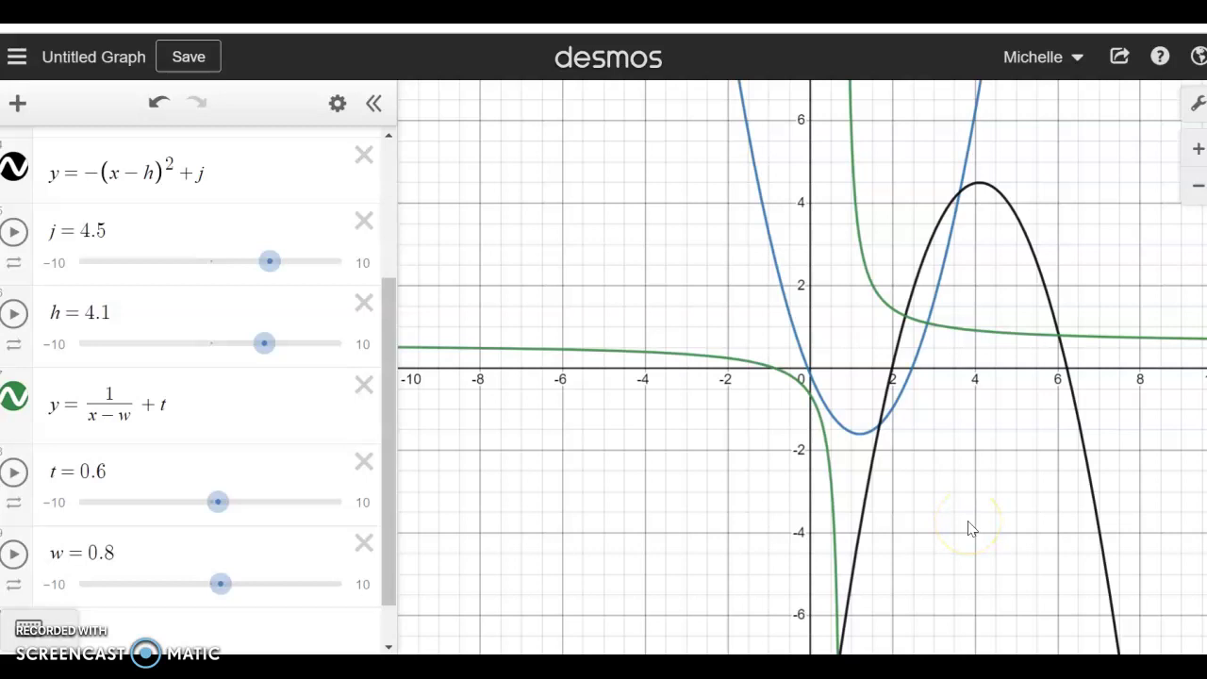
# Restrict the upright parabola y = (x − d)² + a to the range {y ≤ 2}
pyautogui.scroll(3, 283, 424)
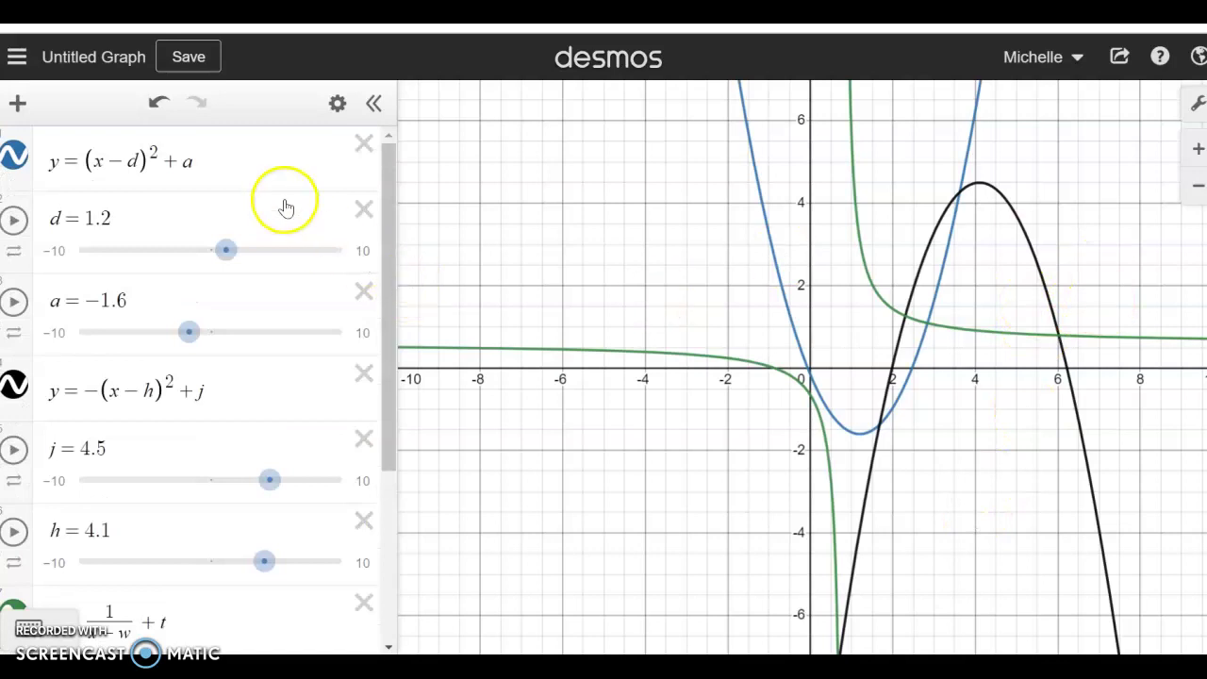
pyautogui.click(237, 164)
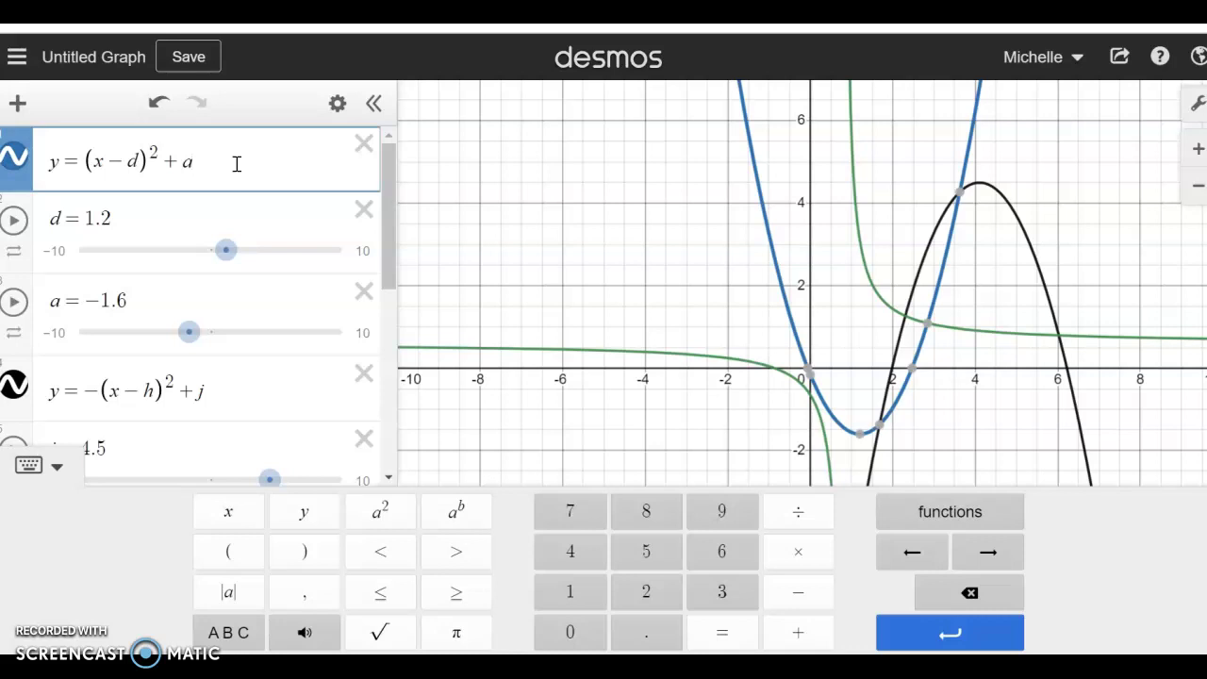
pyautogui.click(462, 639)
pyautogui.write('{')
pyautogui.write('y')
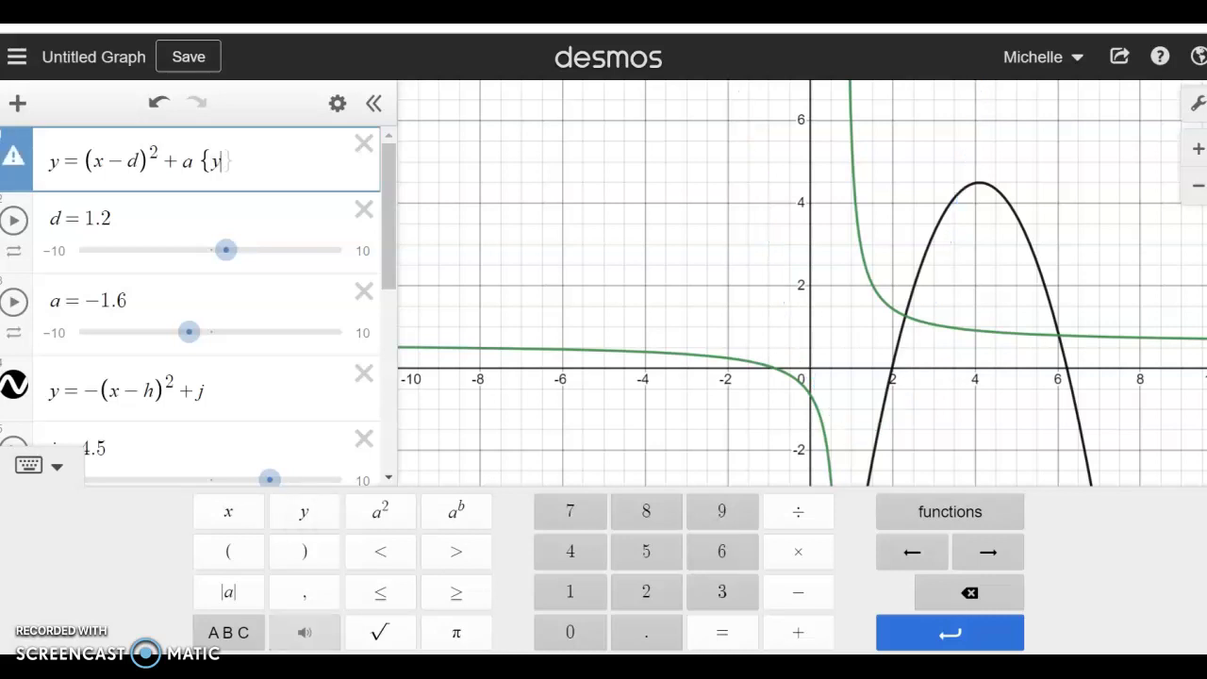
pyautogui.write('<=')
pyautogui.write('2')
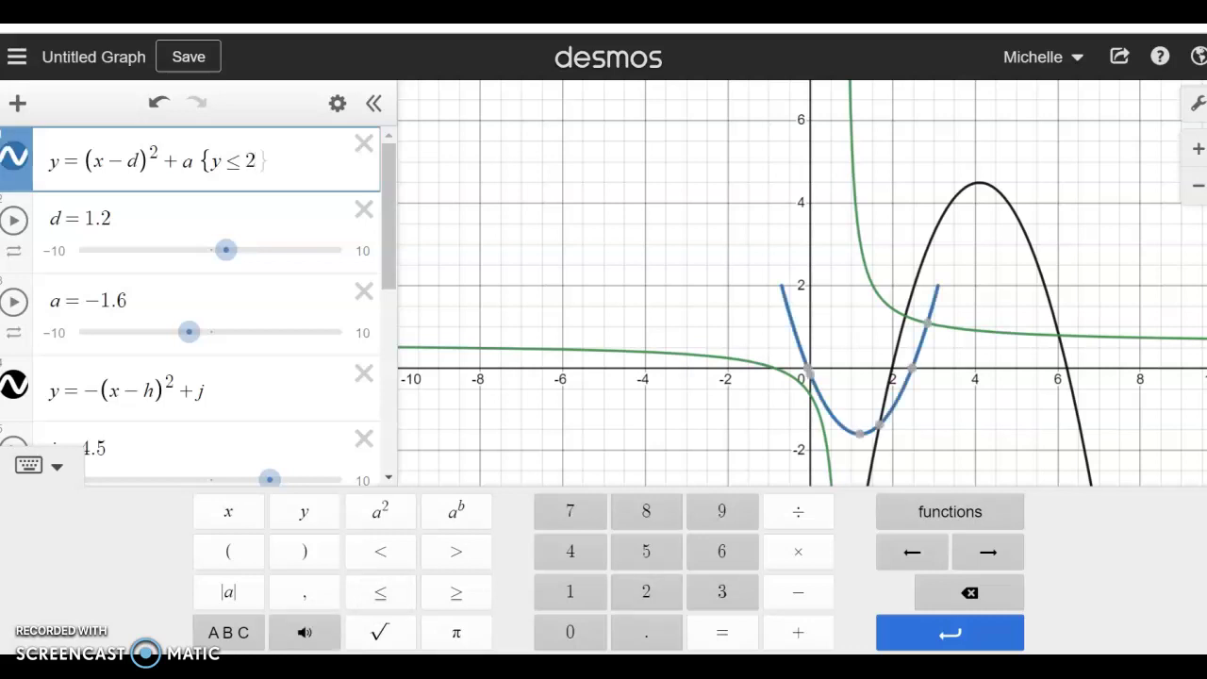
pyautogui.press('Right')
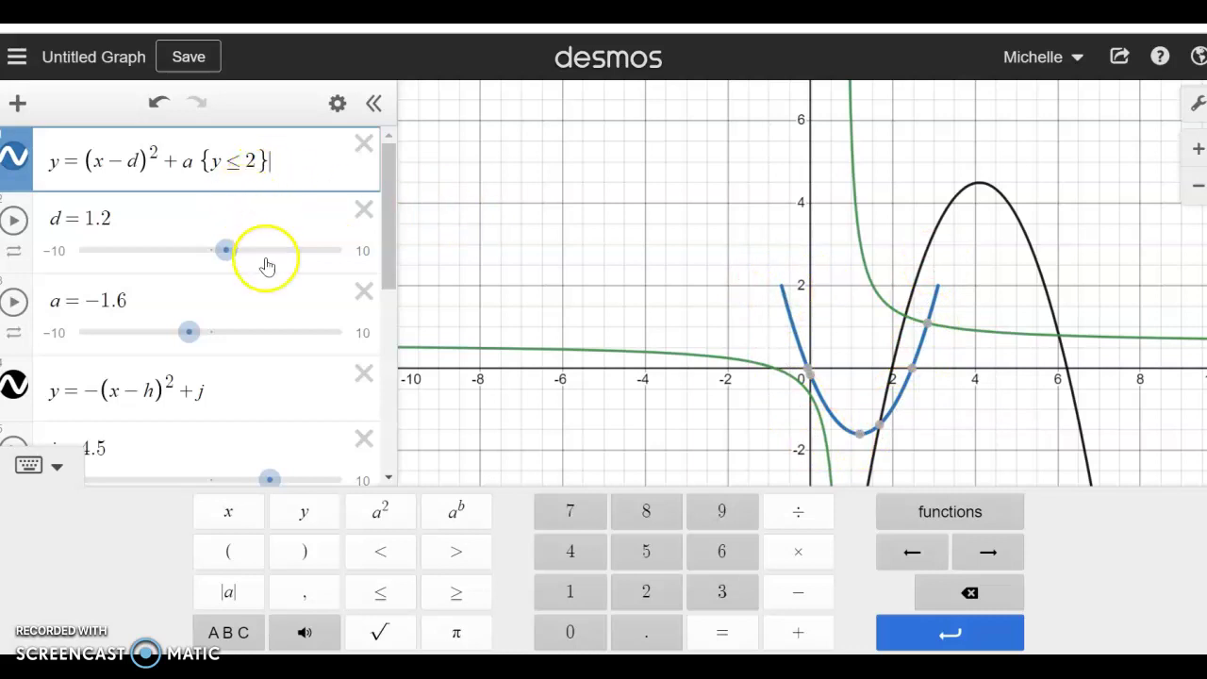
# Restrict the inverted parabola y = −(x − h)² + j to the range {y ≥ 0} and set j to 3.9
pyautogui.click(247, 386)
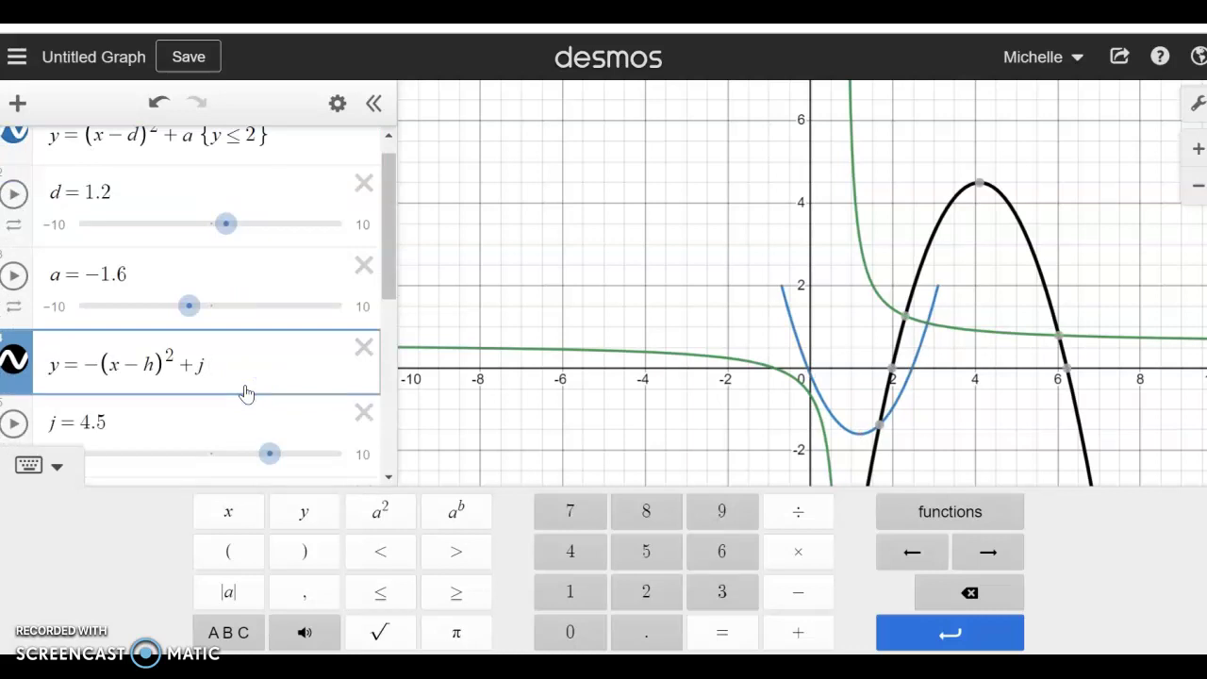
pyautogui.write('{x')
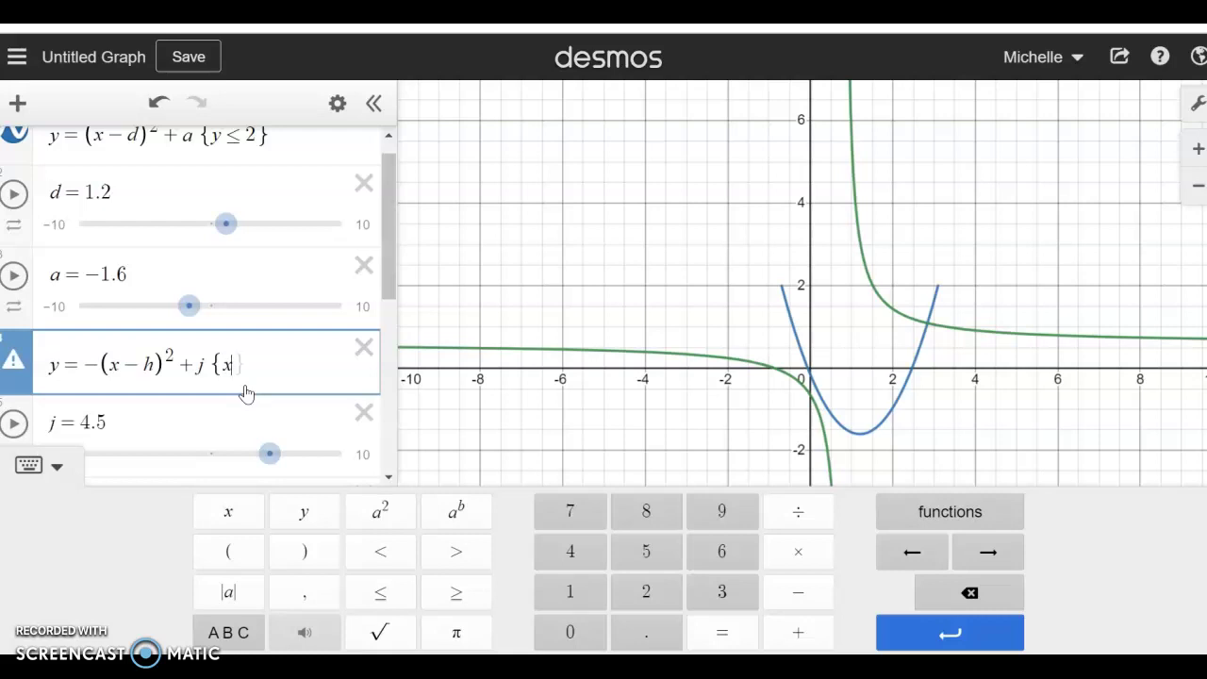
pyautogui.press('BackSpace')
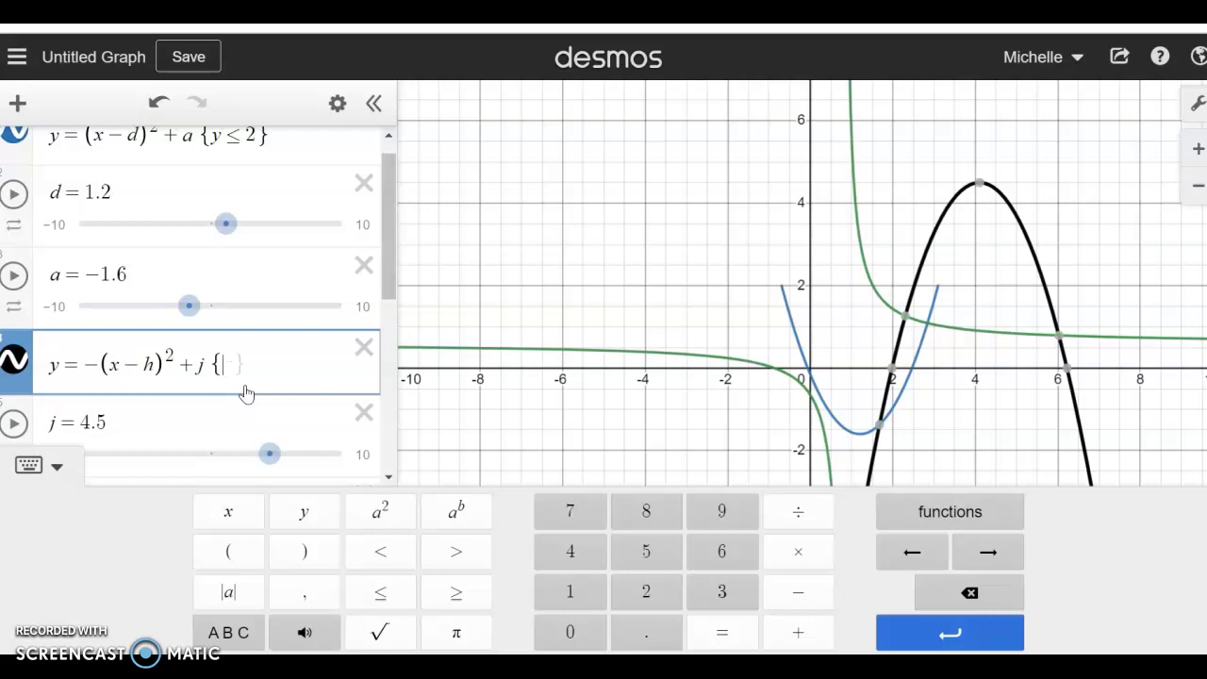
pyautogui.write('y')
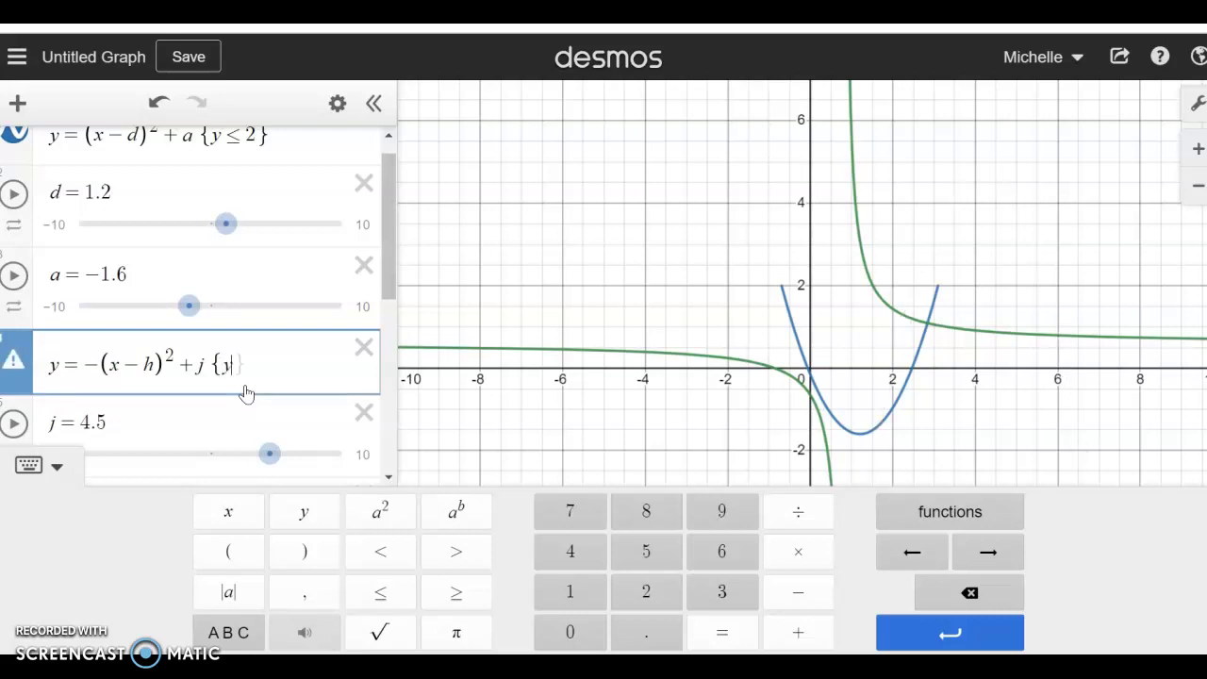
pyautogui.click(457, 591)
pyautogui.write('0')
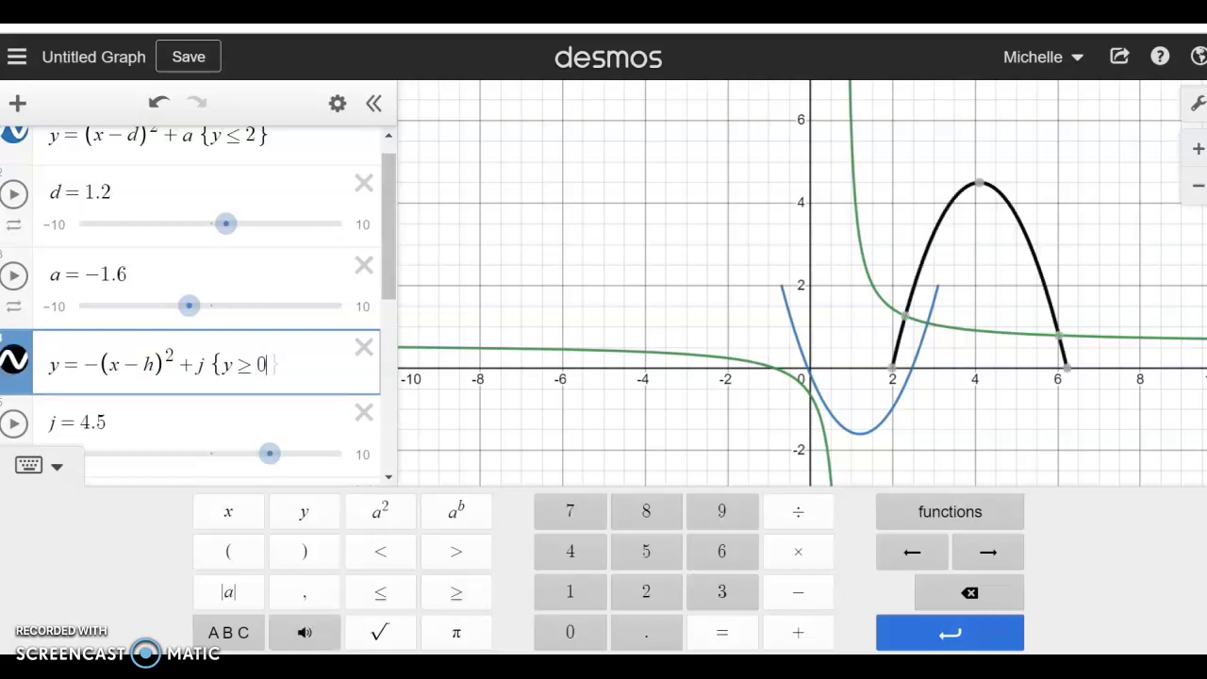
pyautogui.write('}')
pyautogui.moveTo(269, 454)
pyautogui.mouseDown()
pyautogui.moveTo(209, 450)
pyautogui.moveTo(264, 454)
pyautogui.mouseUp()
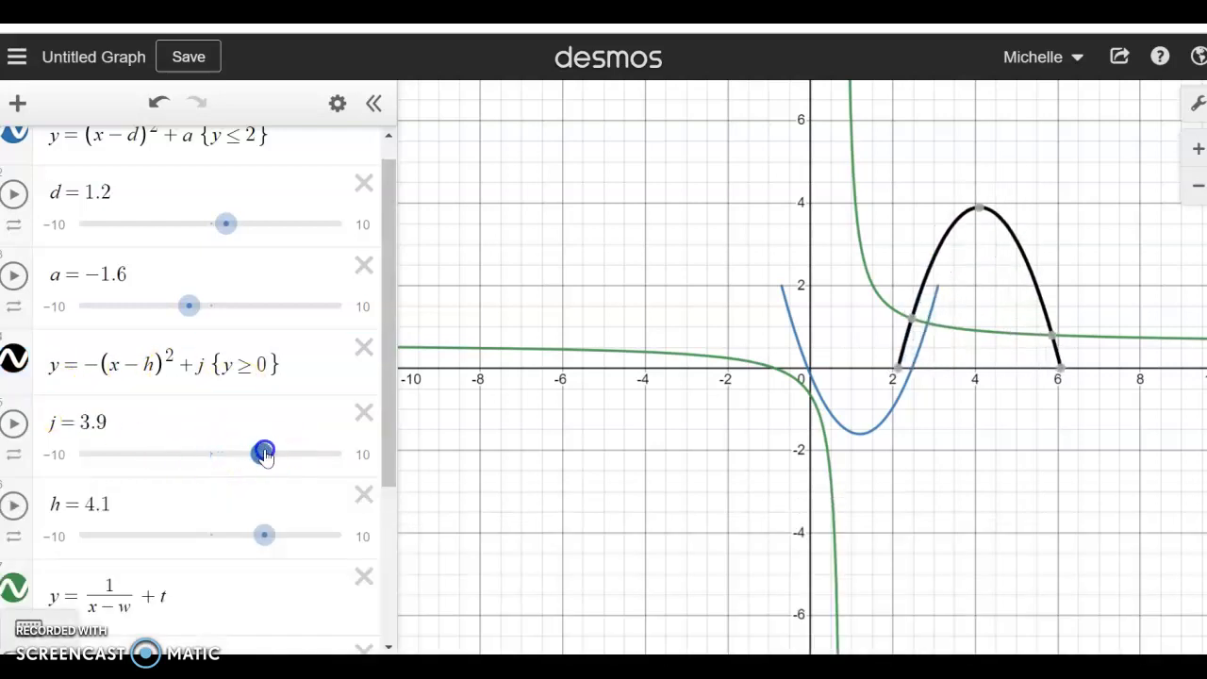
# Enter the circle x² + y² = p² in a new expression line and add a slider for p set to −4.3
pyautogui.click(1198, 186)
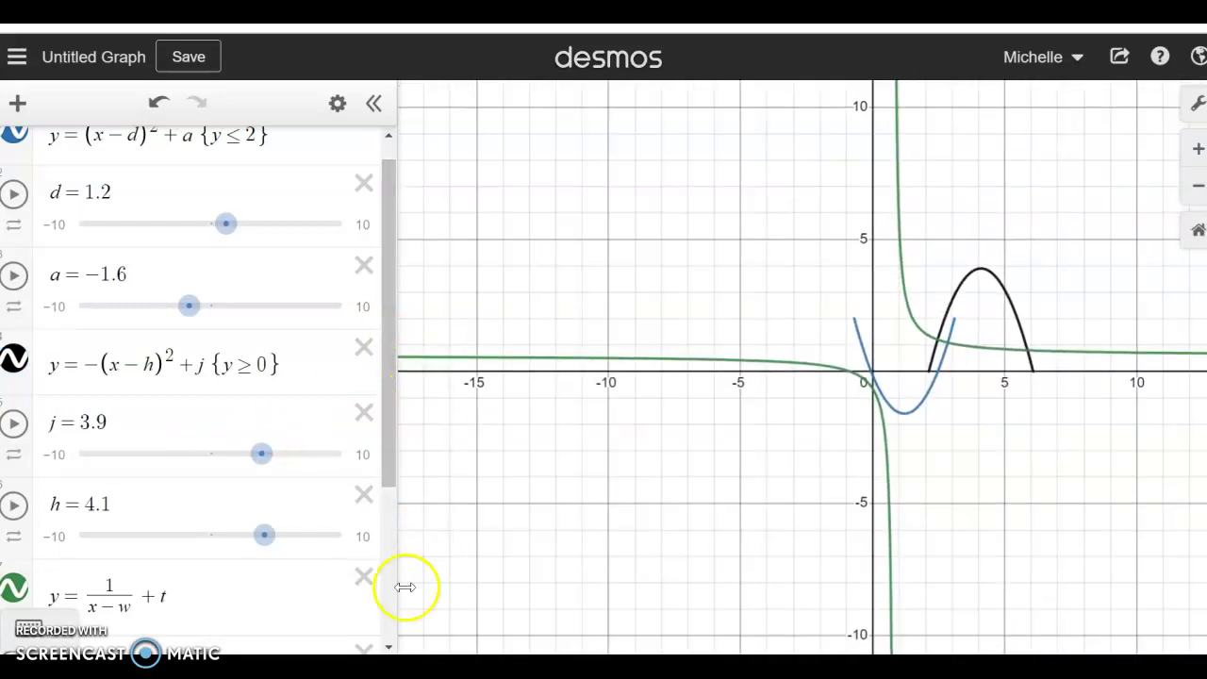
pyautogui.click(386, 641)
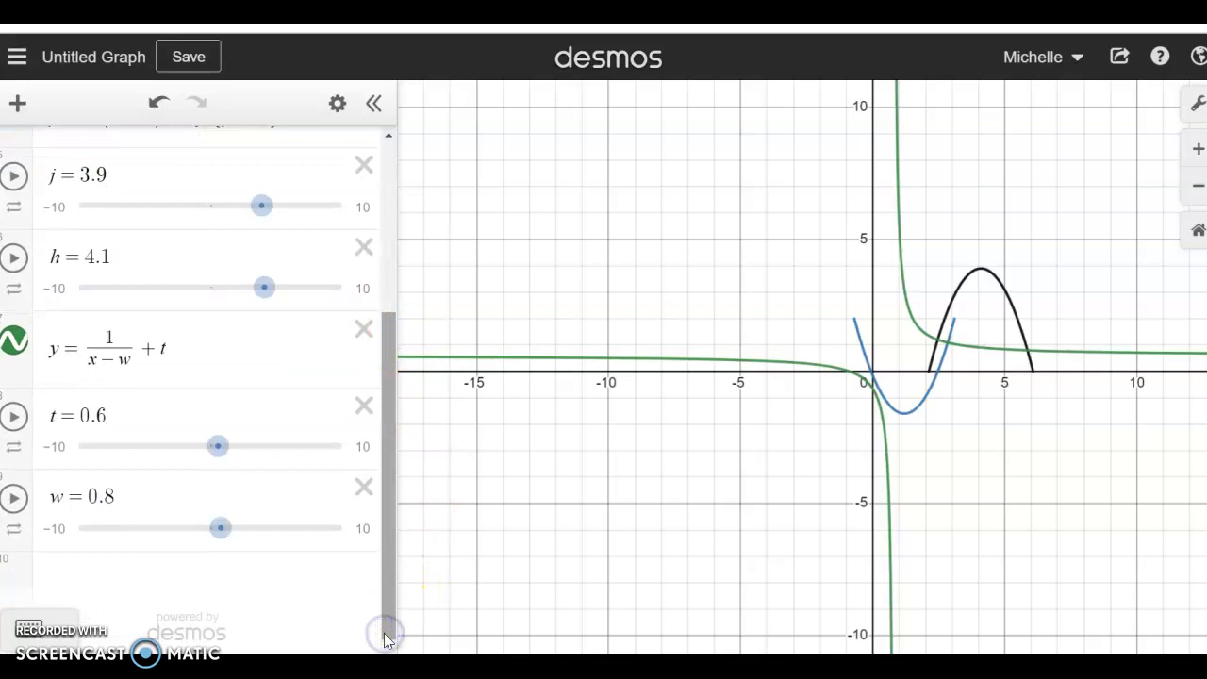
pyautogui.click(191, 573)
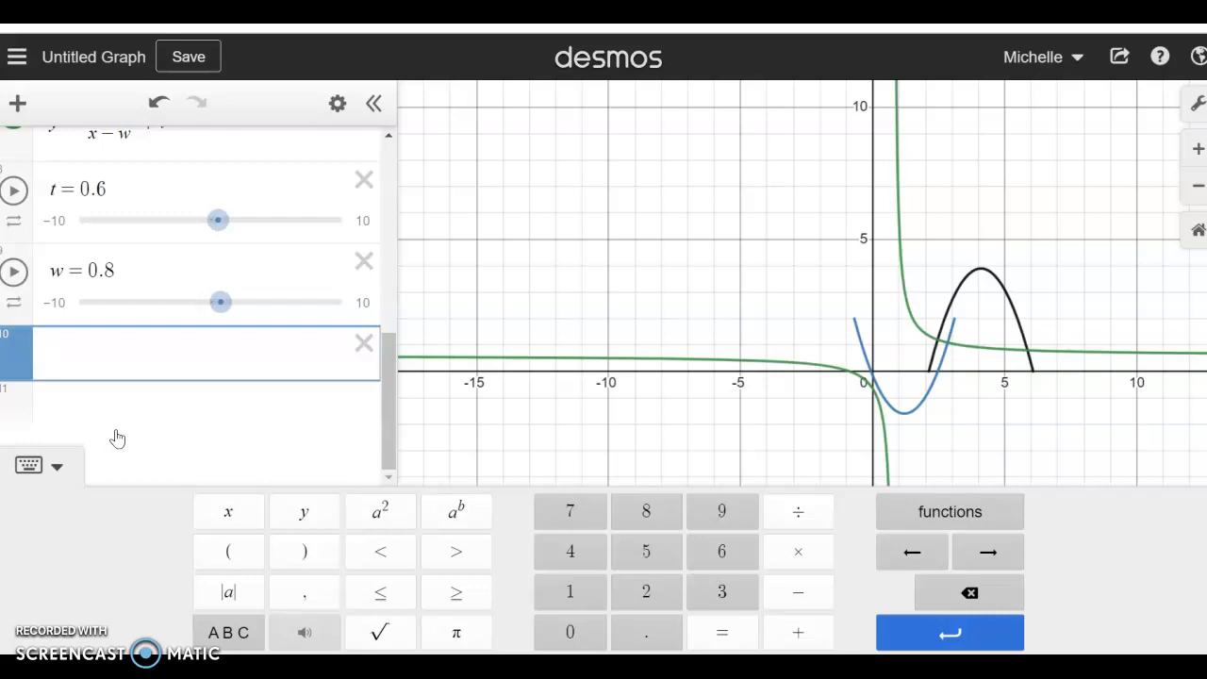
pyautogui.write('x')
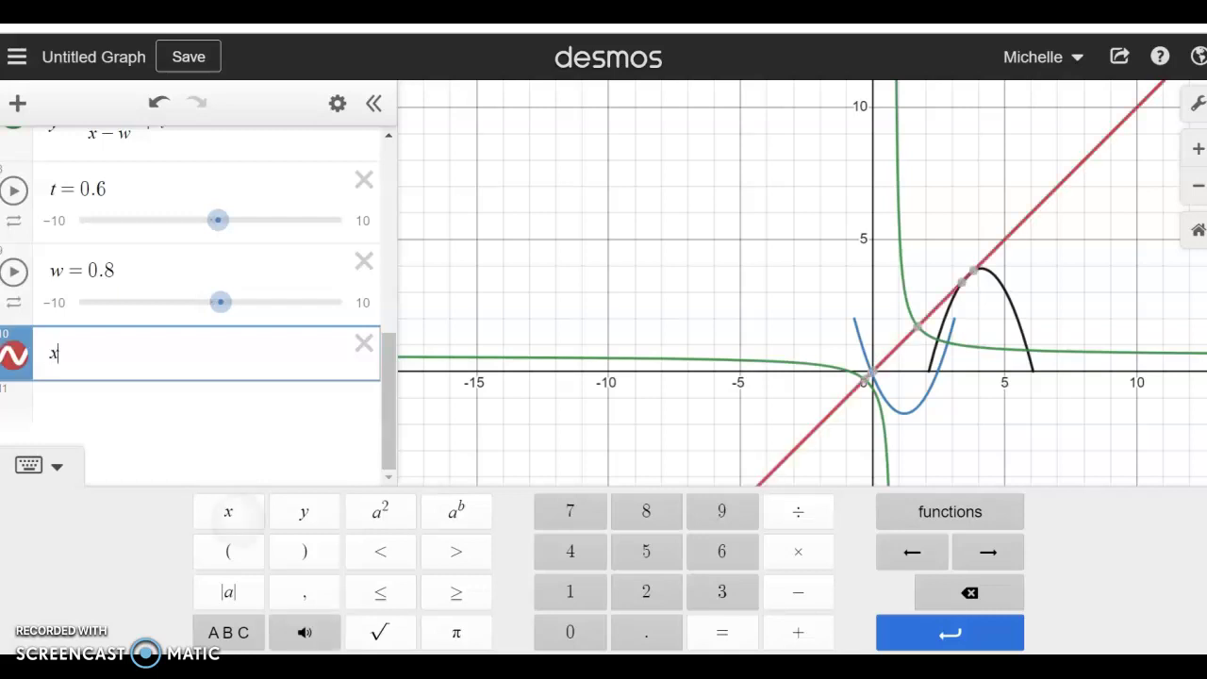
pyautogui.write('^2')
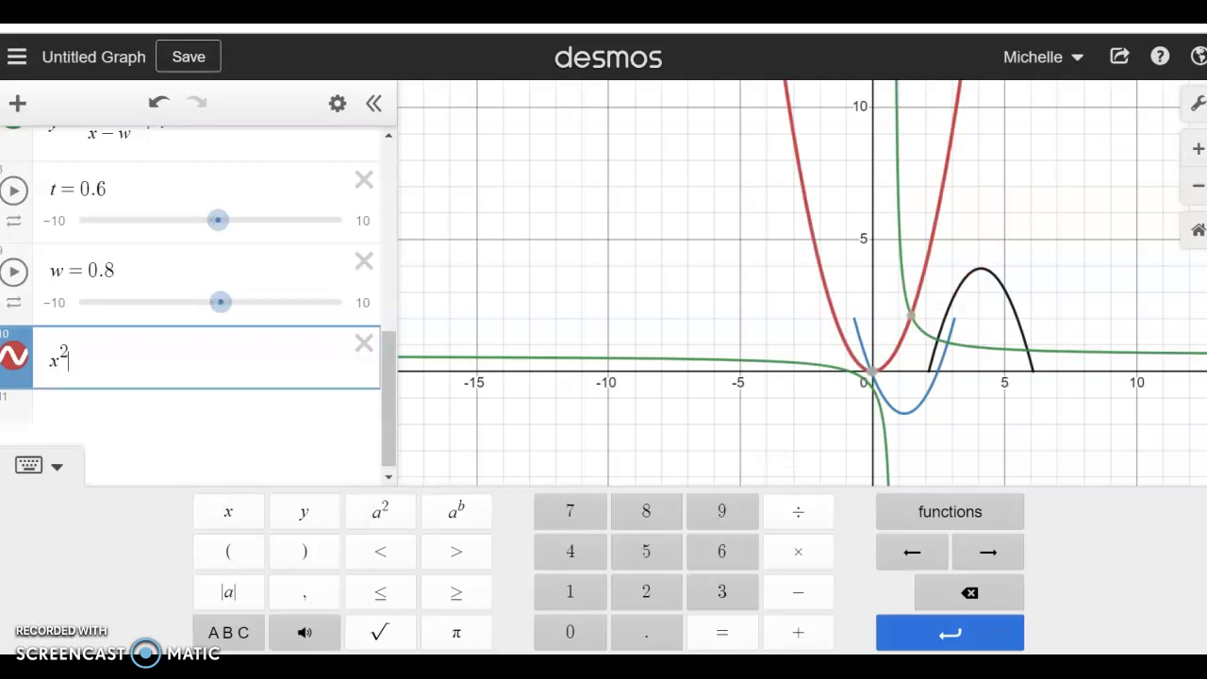
pyautogui.write('+y')
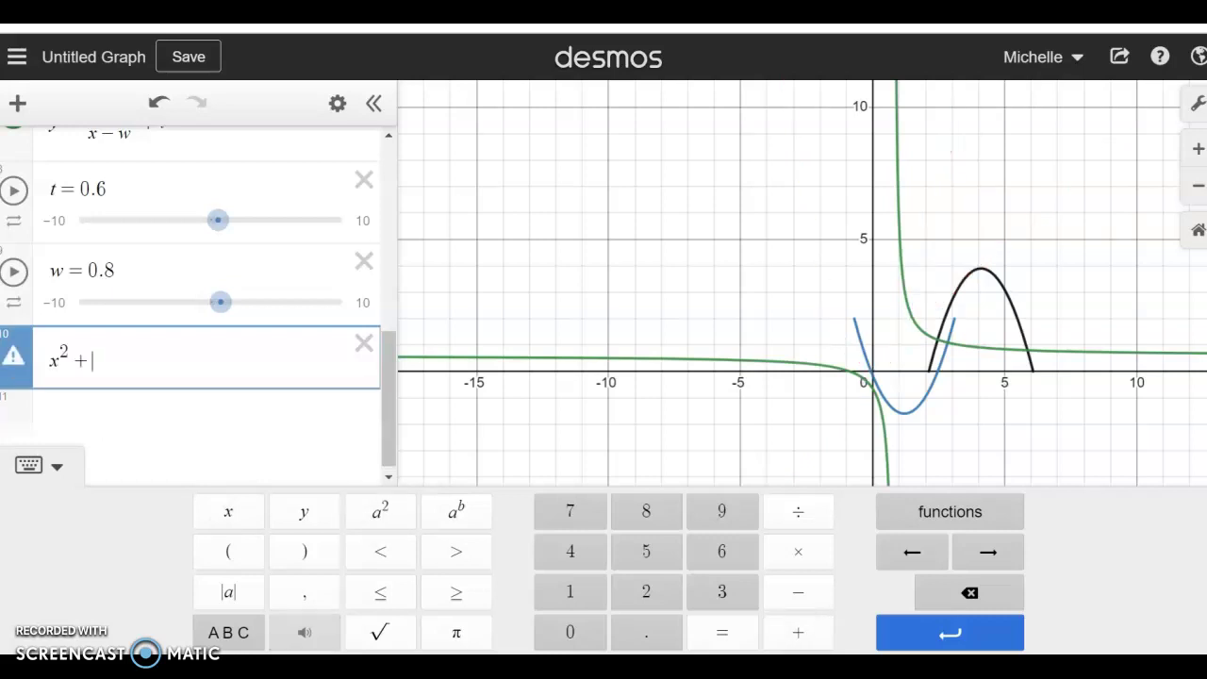
pyautogui.write('^2')
pyautogui.click(722, 632)
pyautogui.write('p^2')
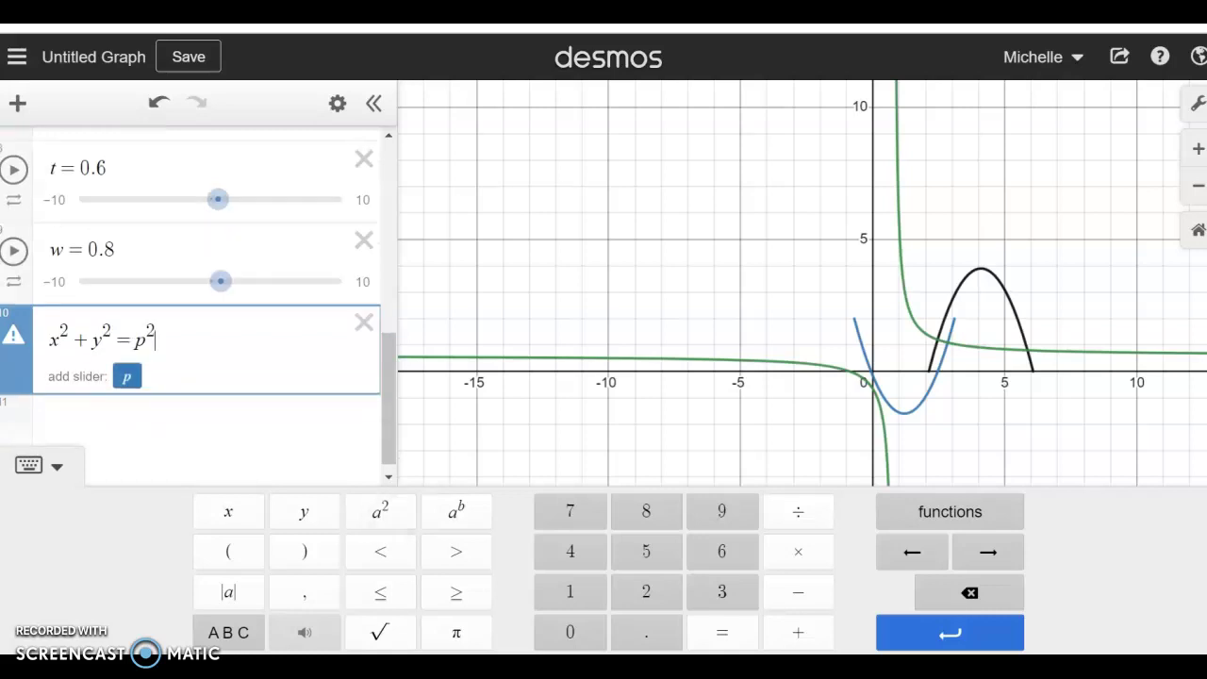
pyautogui.click(127, 376)
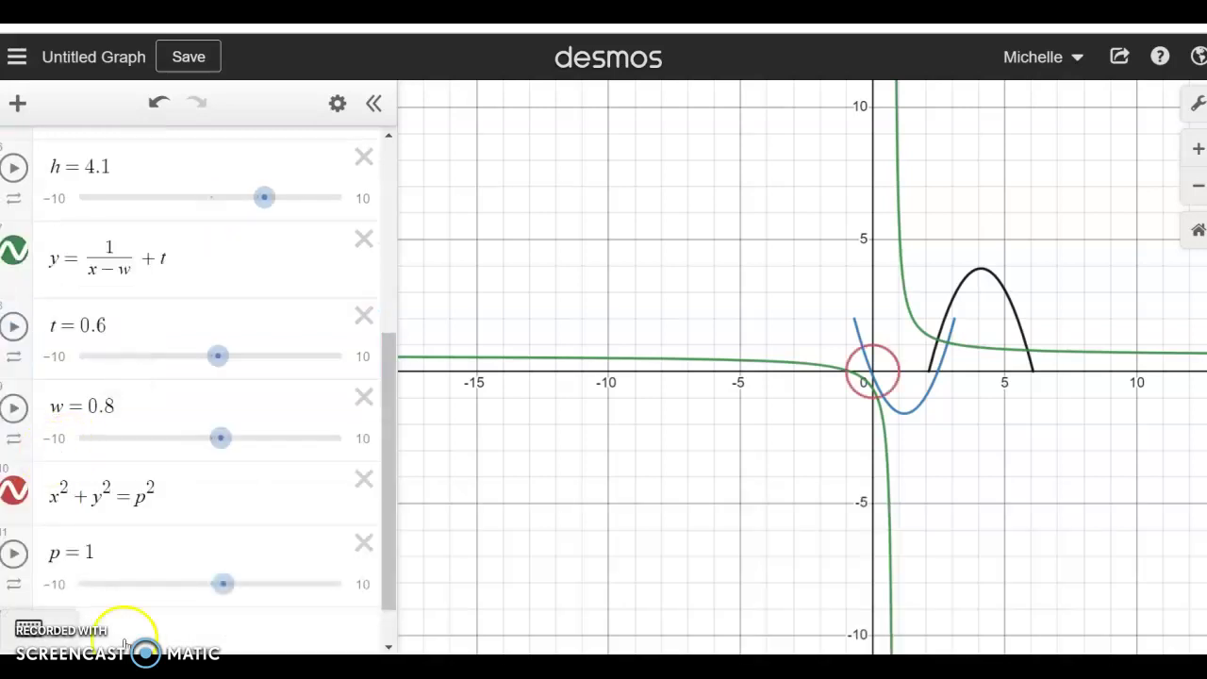
pyautogui.moveTo(224, 584); pyautogui.dragTo(154, 584)
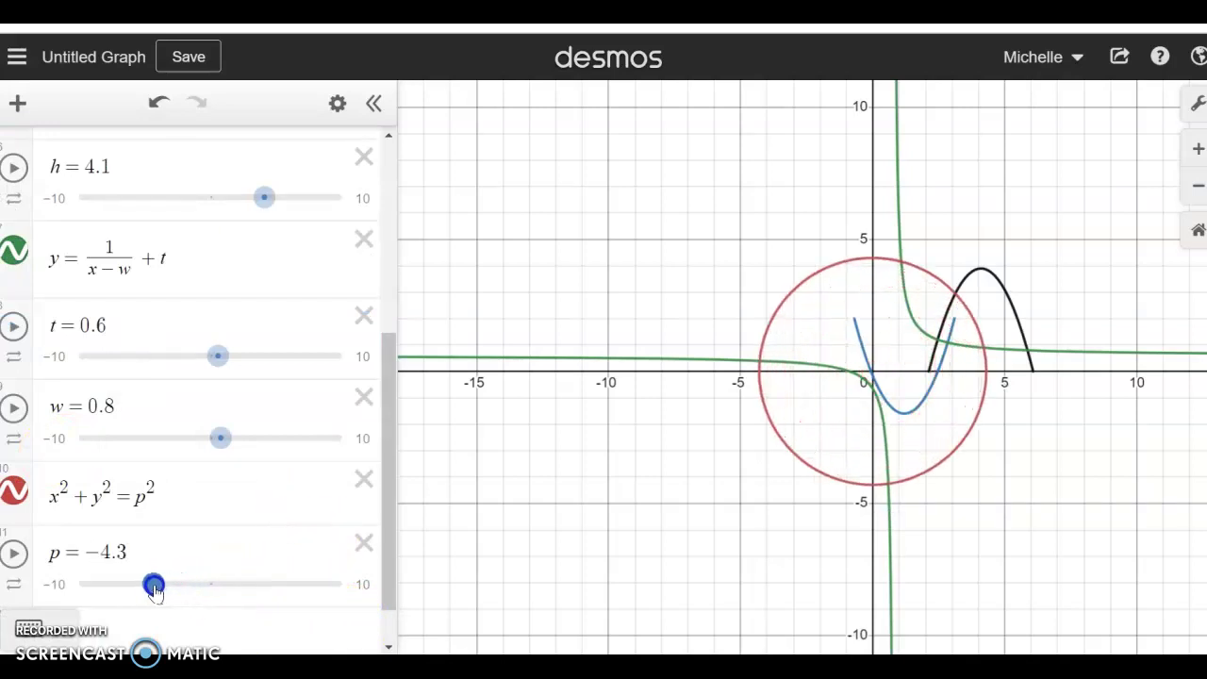
# Change the circle's x² term to (x − k)² and add a slider for k
pyautogui.click(66, 492)
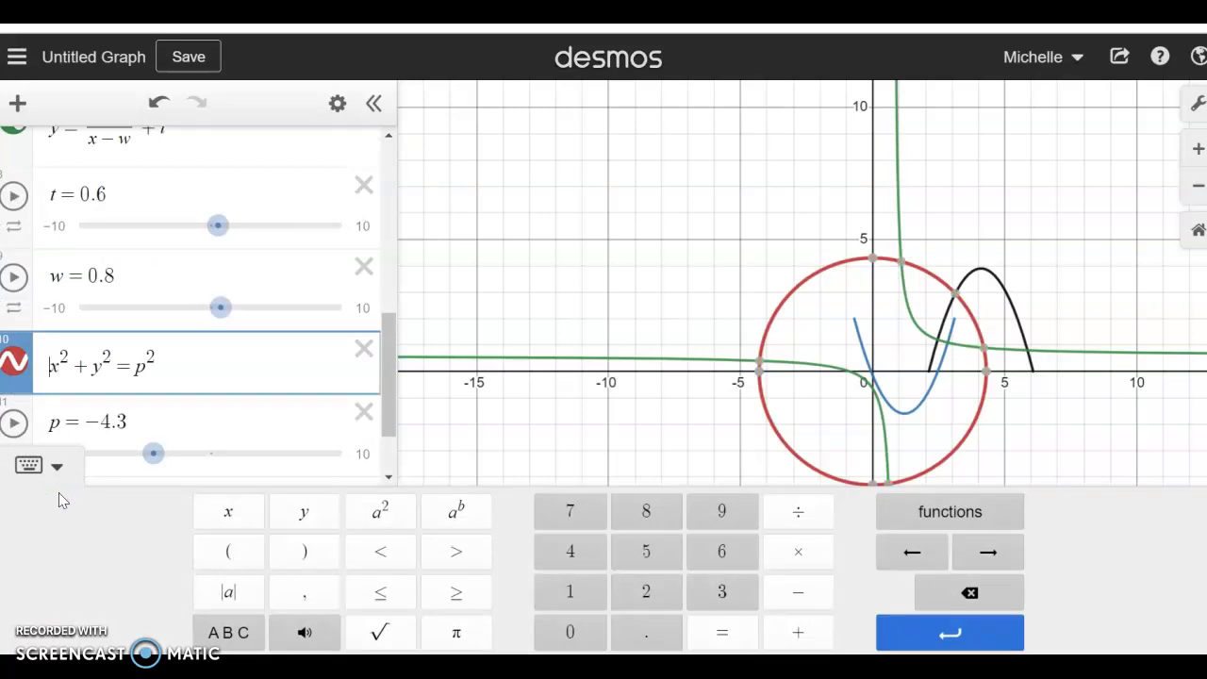
pyautogui.write('(')
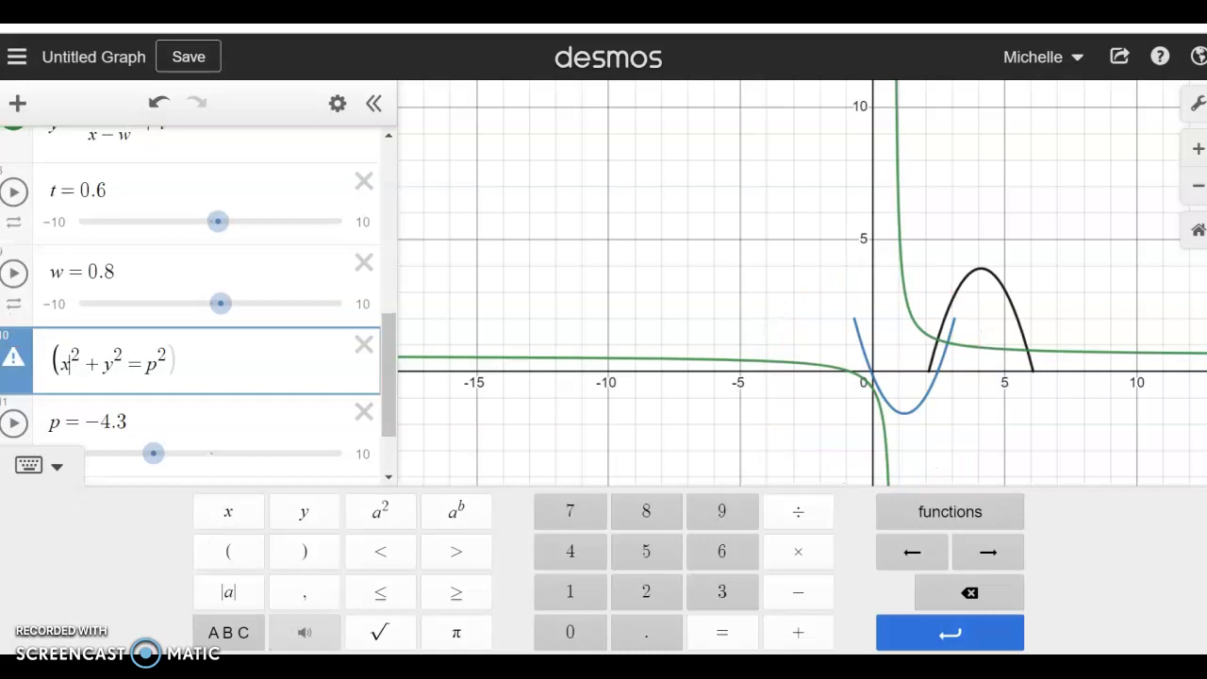
pyautogui.press('Right')
pyautogui.write('-k')
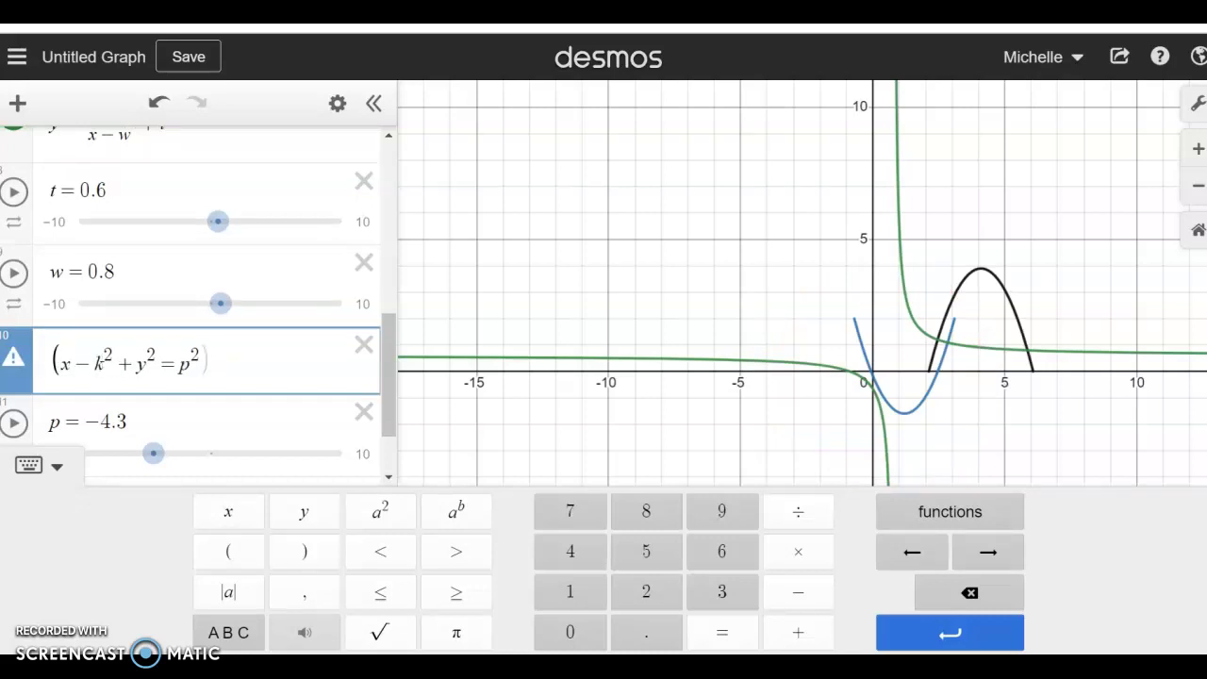
pyautogui.write(')')
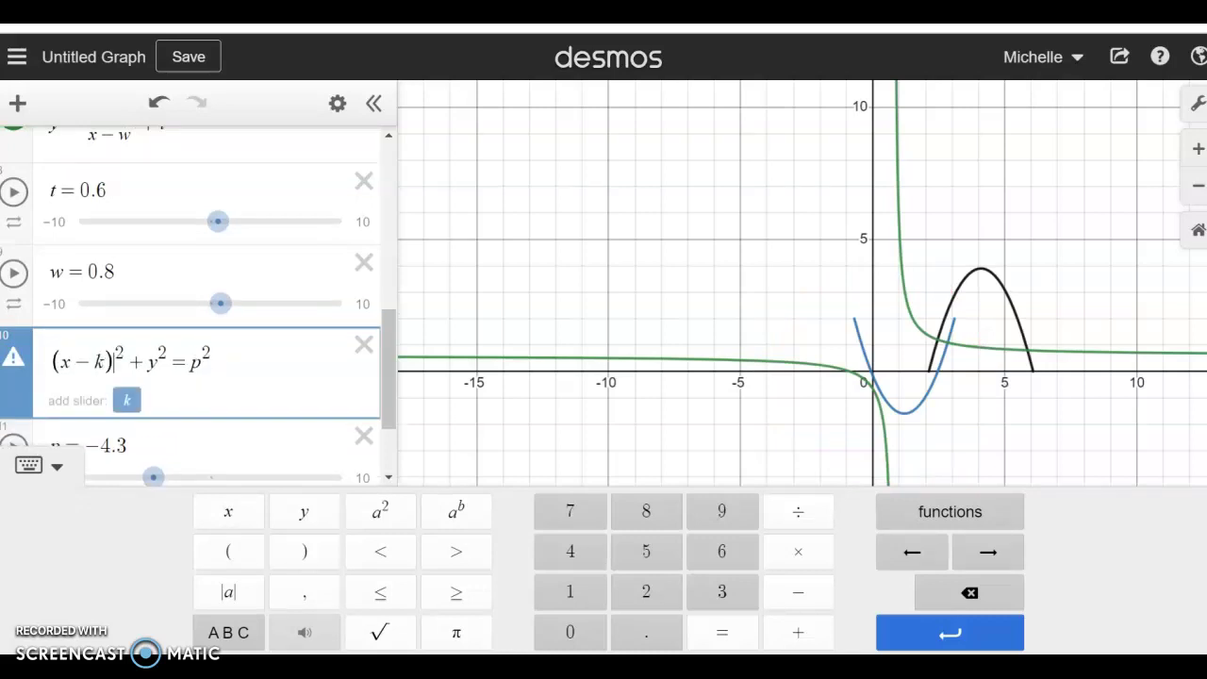
pyautogui.click(126, 400)
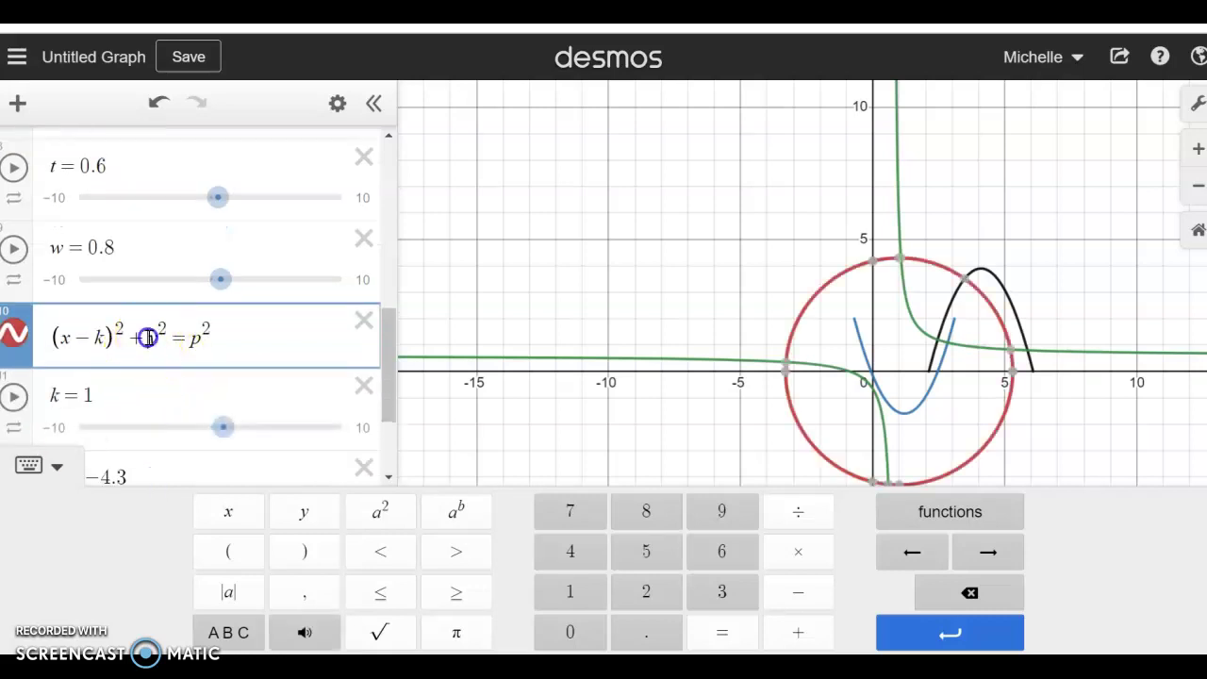
# Change the circle's y² term to (y − z)² and add a slider for z
pyautogui.write('(')
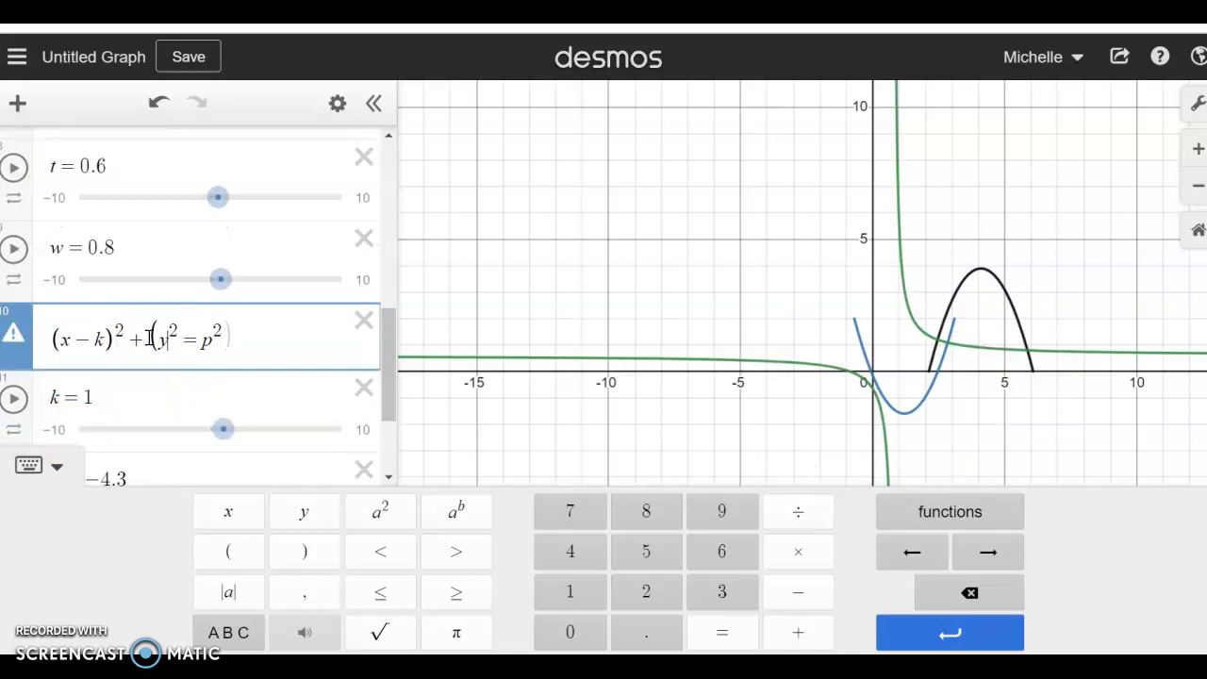
pyautogui.write('-')
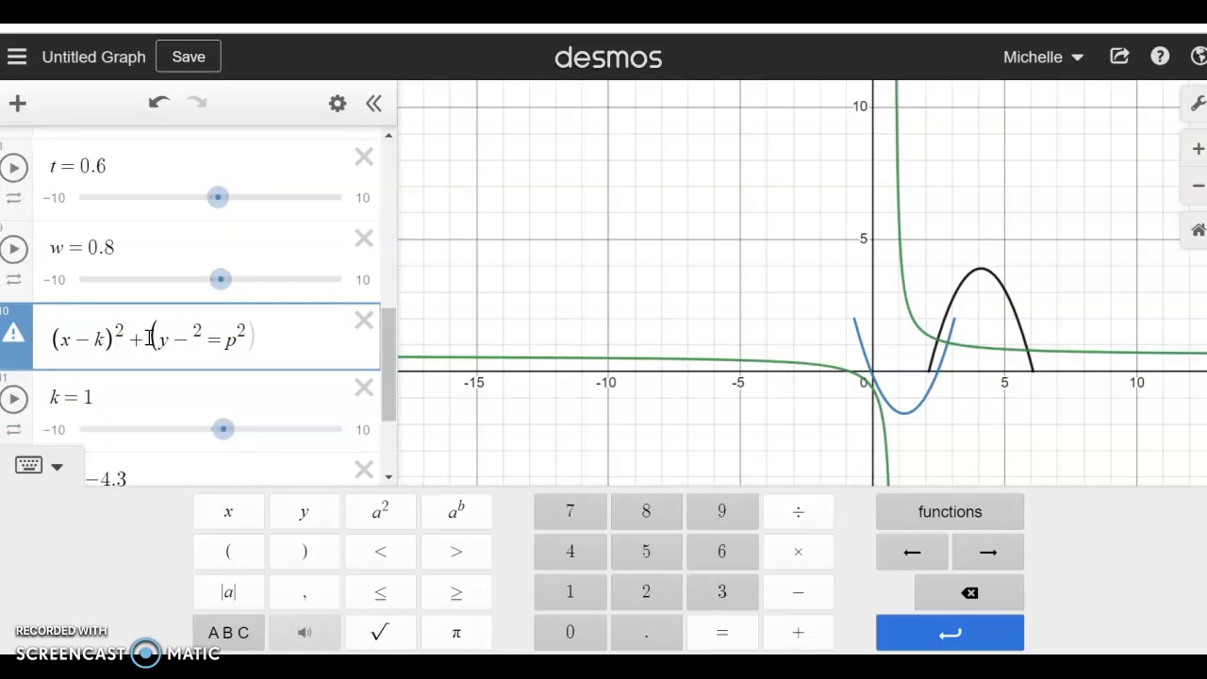
pyautogui.write('g)')
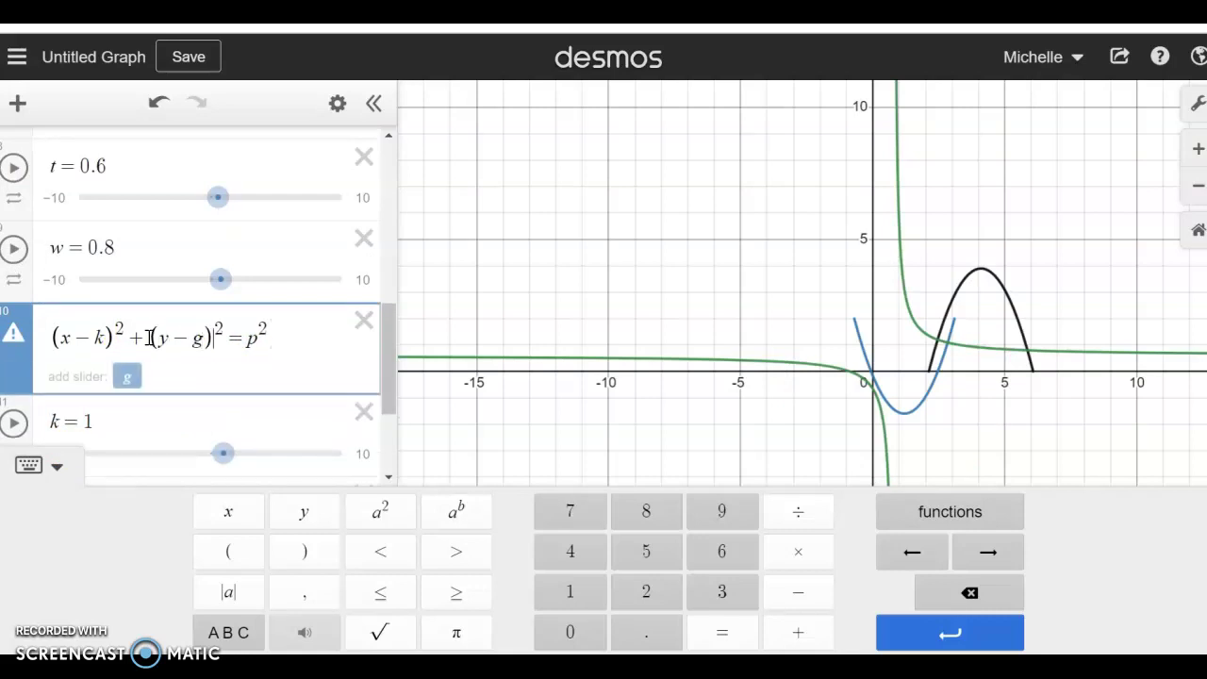
pyautogui.click(128, 378)
pyautogui.click(203, 338)
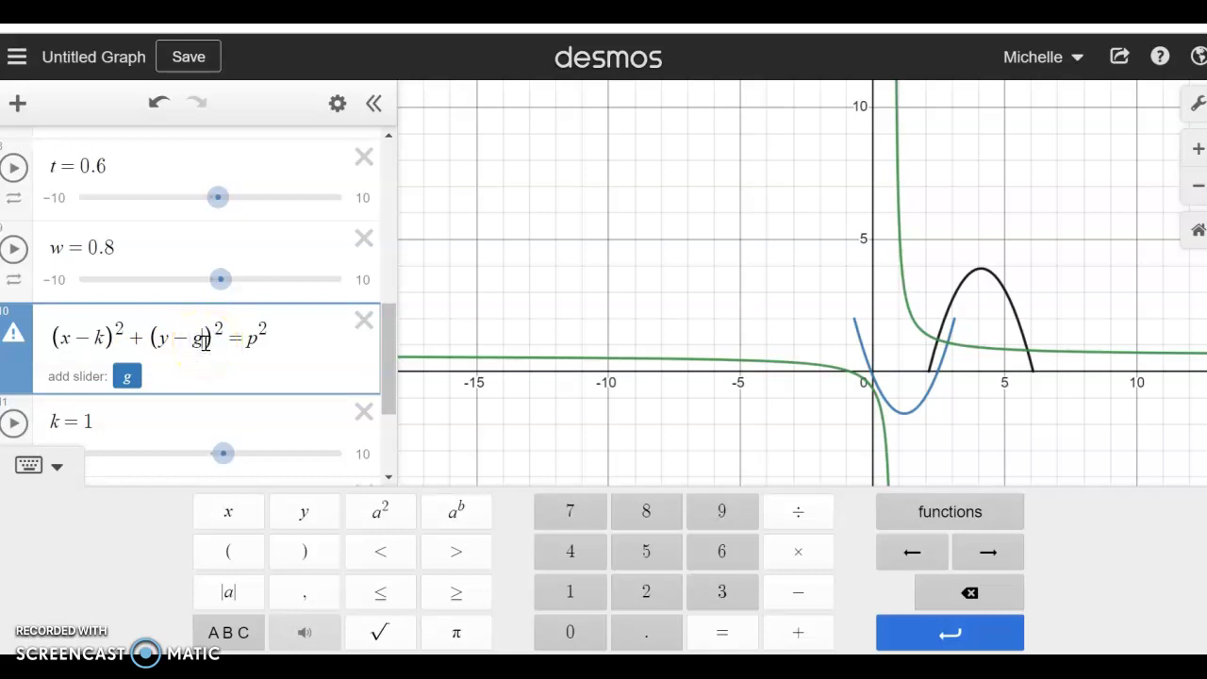
pyautogui.press('BackSpace')
pyautogui.write('z')
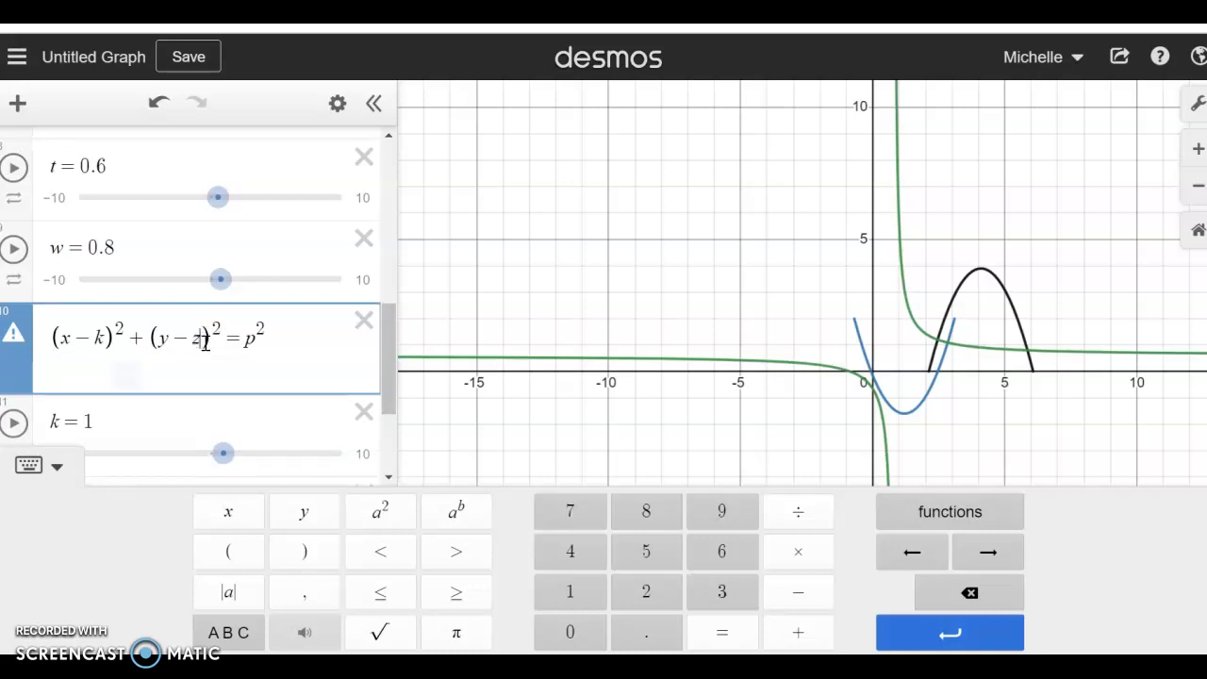
pyautogui.click(129, 378)
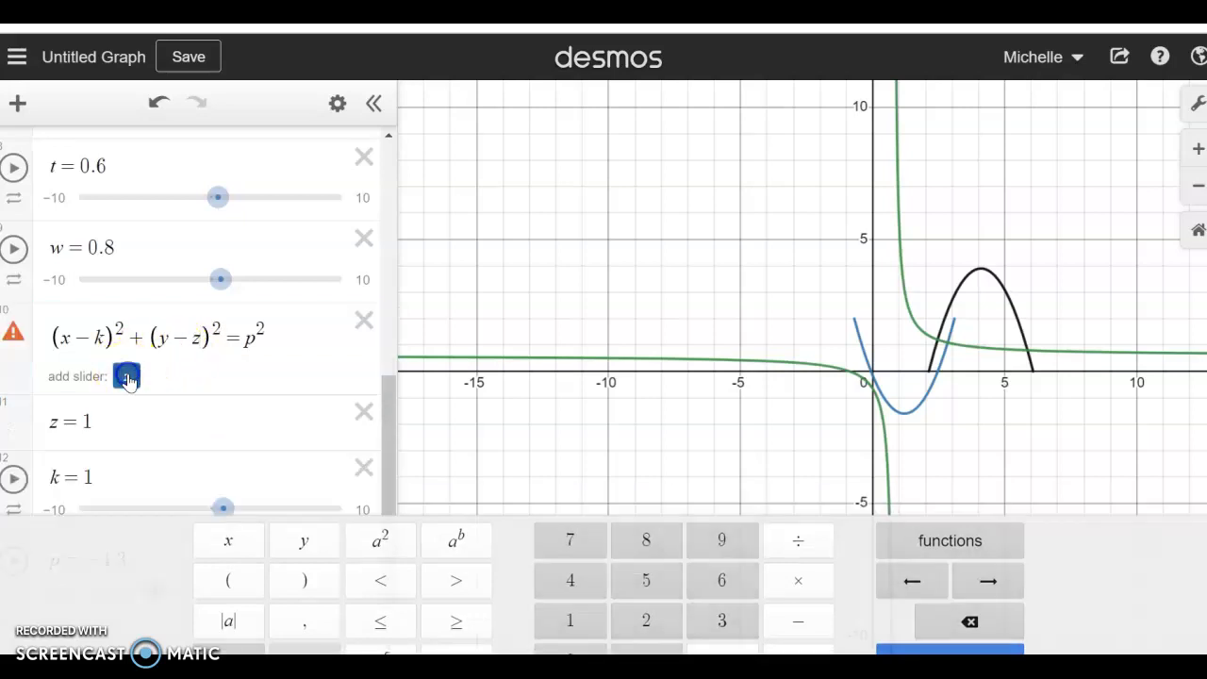
# Move and resize the circle by setting its sliders to z = −0.7, k = −1.8 and p = −3.8
pyautogui.moveTo(230, 424); pyautogui.dragTo(200, 427)
pyautogui.click(224, 518)
pyautogui.moveTo(225, 524); pyautogui.dragTo(185, 507)
pyautogui.moveTo(154, 591)
pyautogui.mouseDown()
pyautogui.moveTo(239, 604)
pyautogui.moveTo(165, 600)
pyautogui.mouseUp()
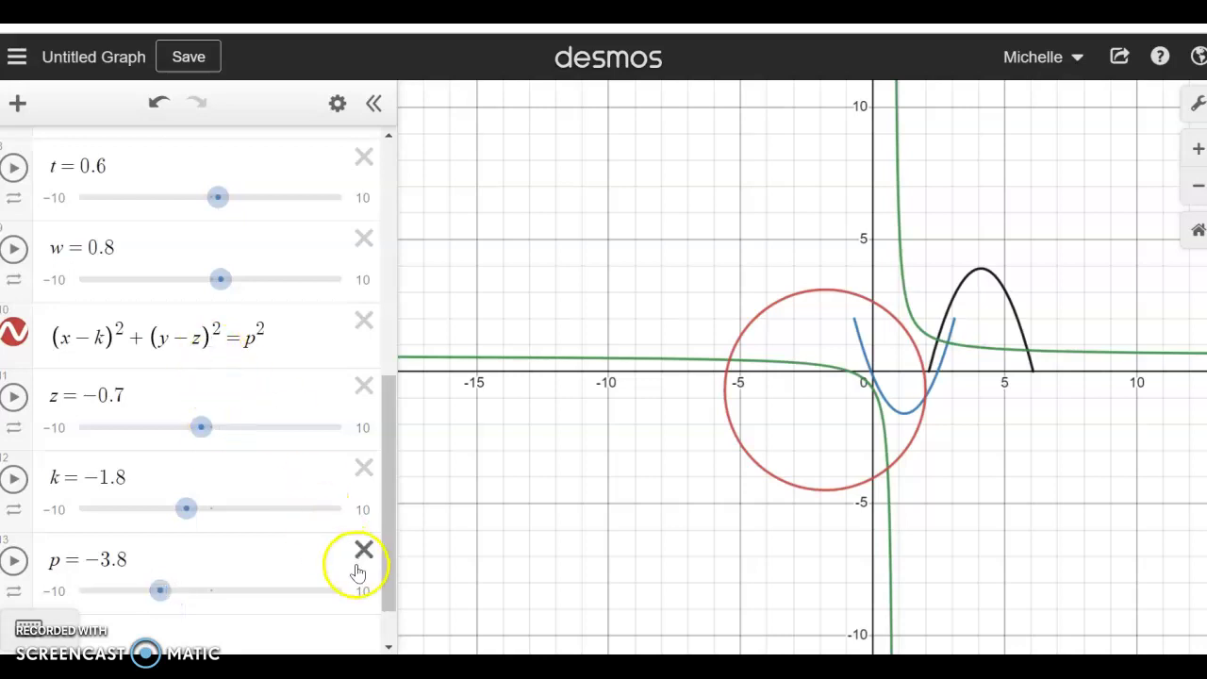
pyautogui.click(388, 335)
pyautogui.click(379, 524)
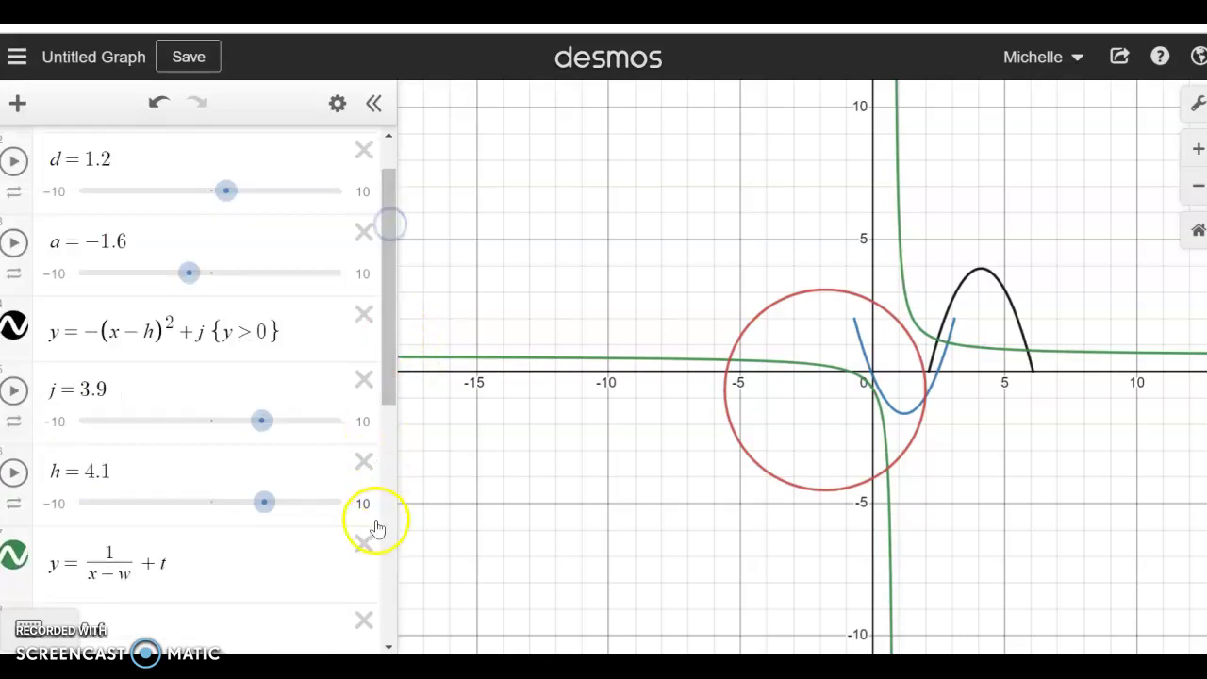
pyautogui.click(383, 389)
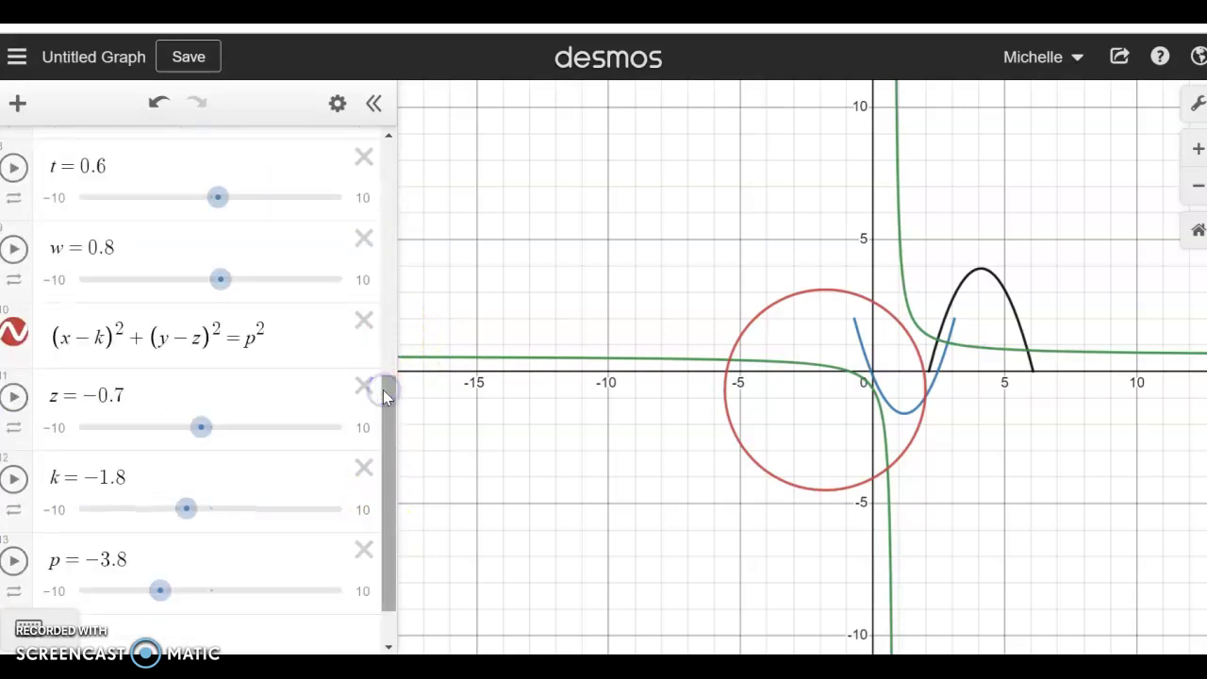